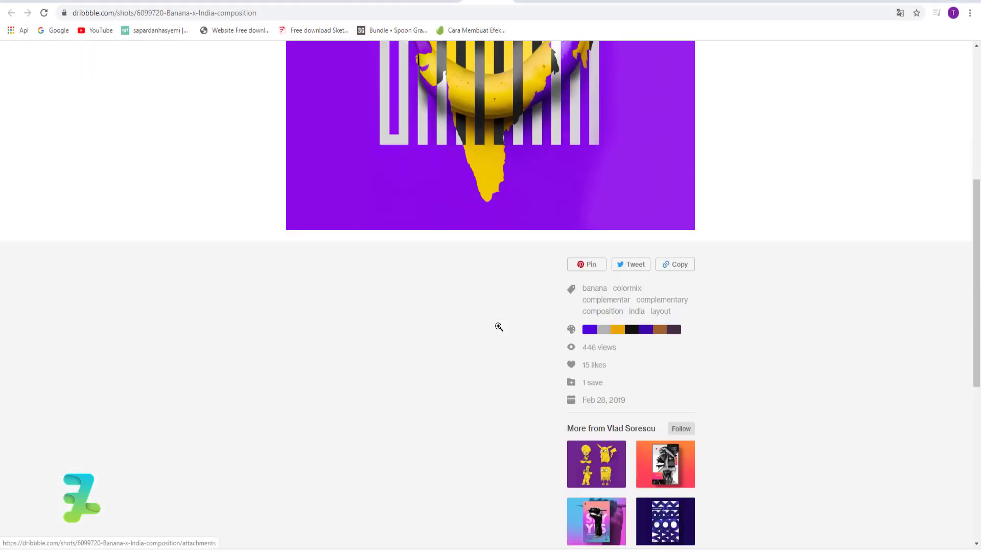
scroll(498, 326, "up", 3)
scroll(498, 326, "up", 4)
scroll(547, 285, "down", 2)
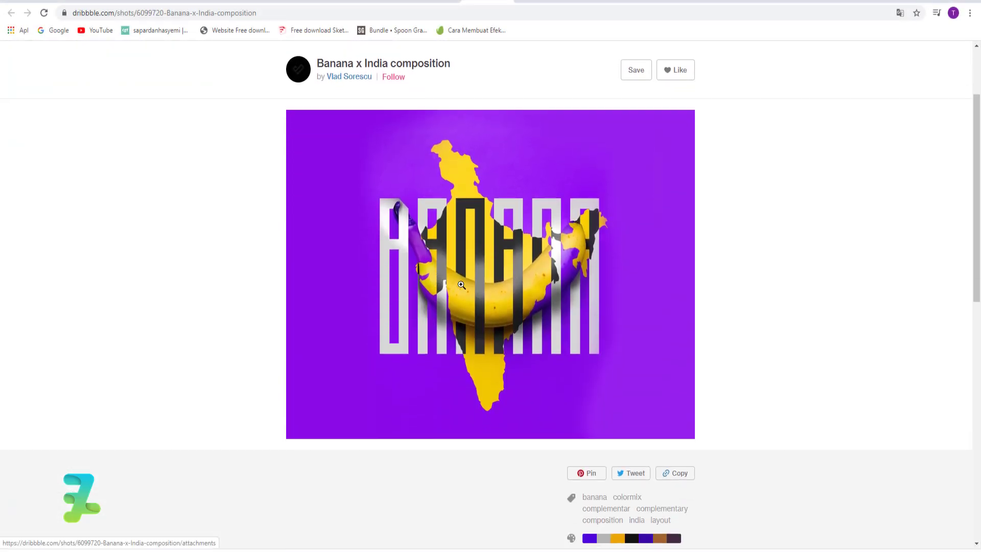
scroll(479, 287, "up", 1)
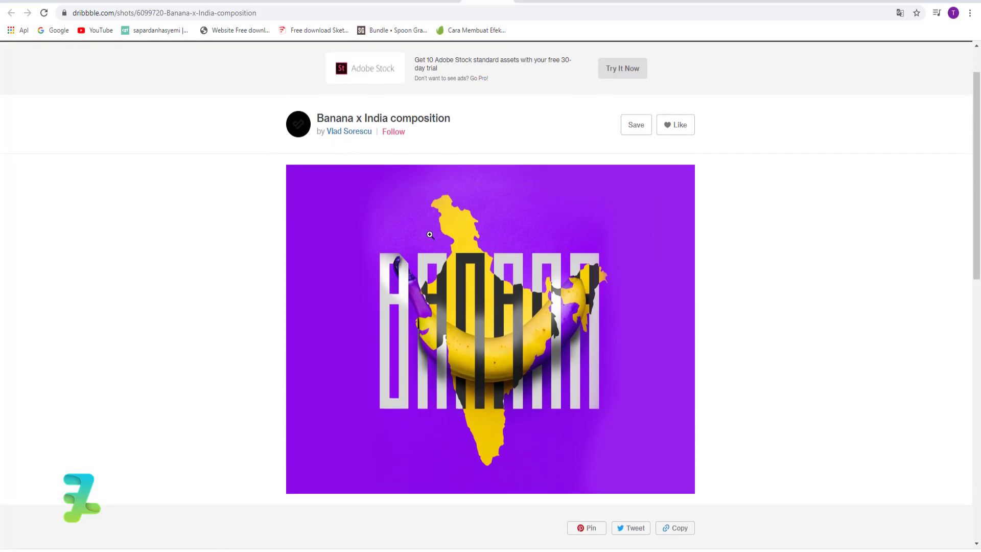
left_click(483, 302)
left_click(491, 321)
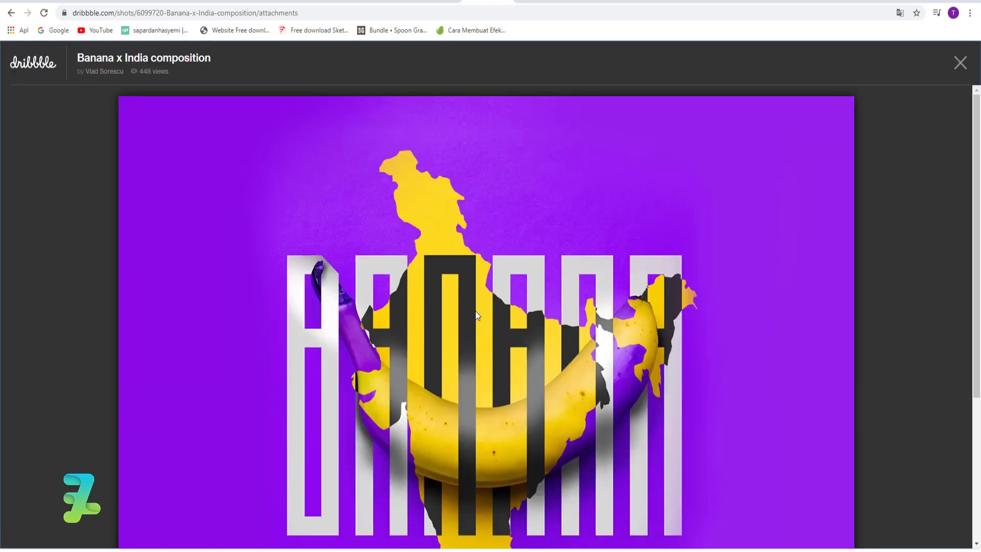
scroll(476, 310, "down", 5)
scroll(480, 315, "up", 3)
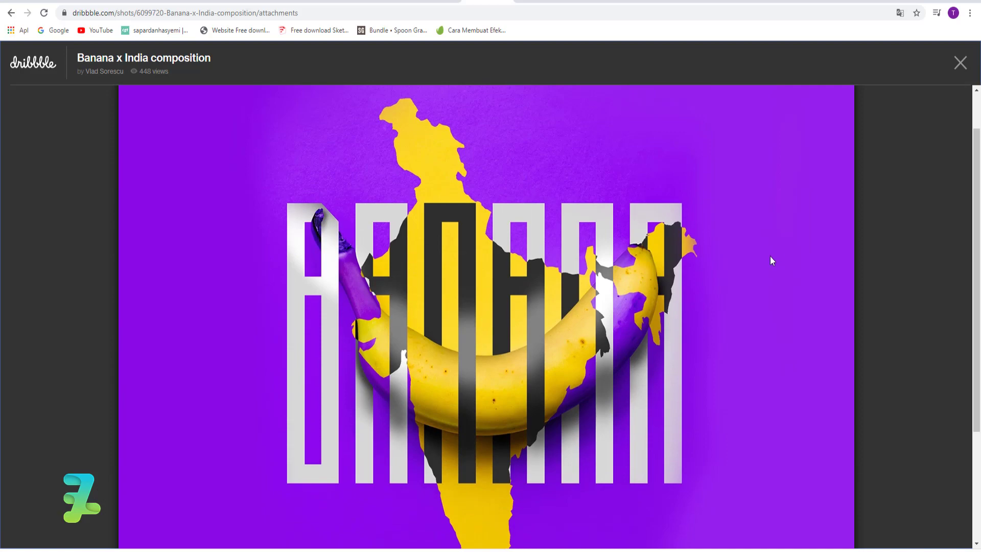
left_click(960, 64)
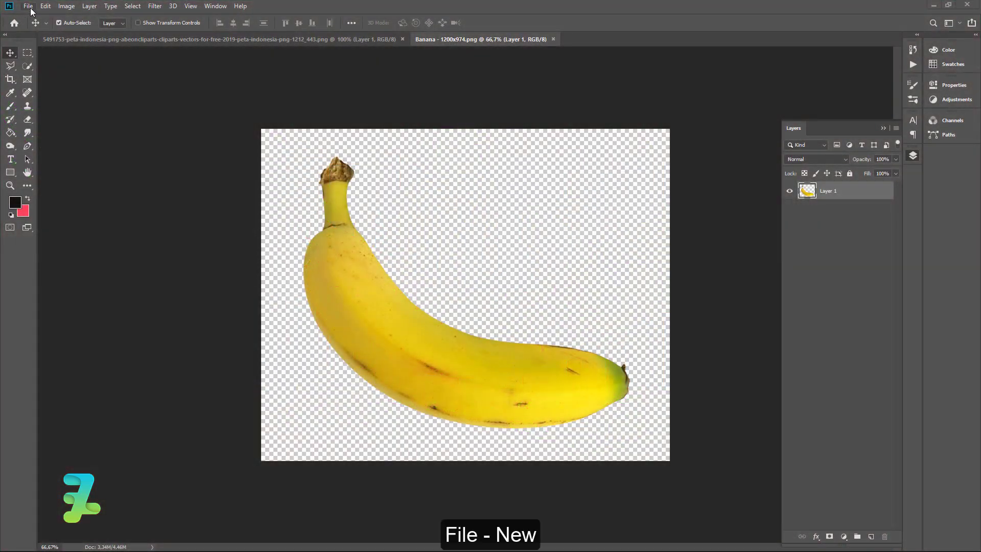
Create a new 1280×720 px document at 300 ppi.
left_click(28, 6)
left_click(213, 119)
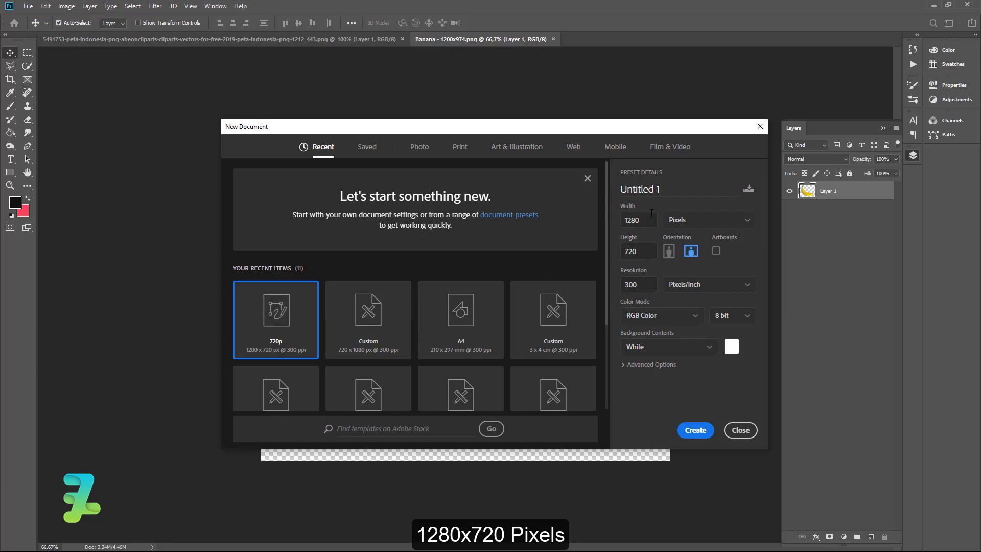
left_click_drag(652, 213, 615, 221)
double_click(649, 251)
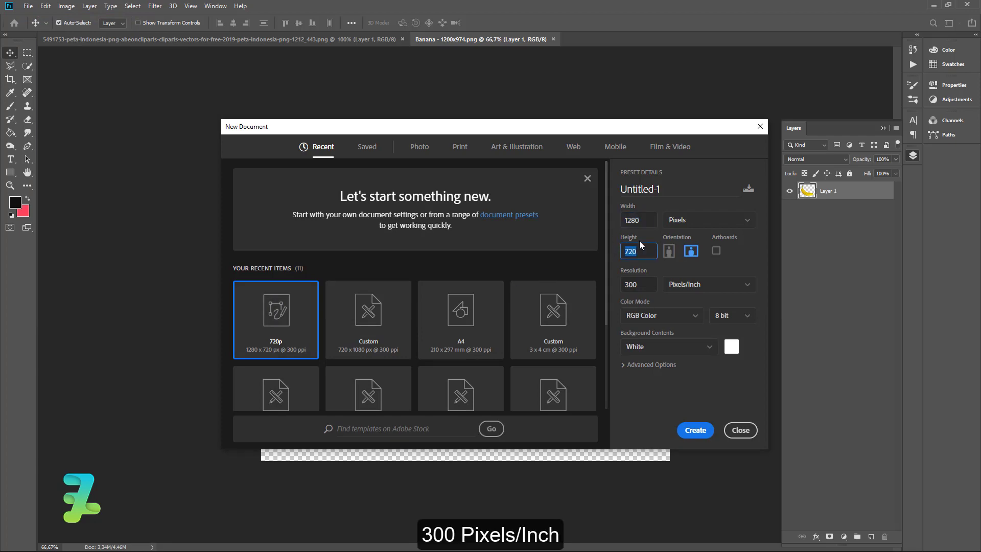
double_click(638, 289)
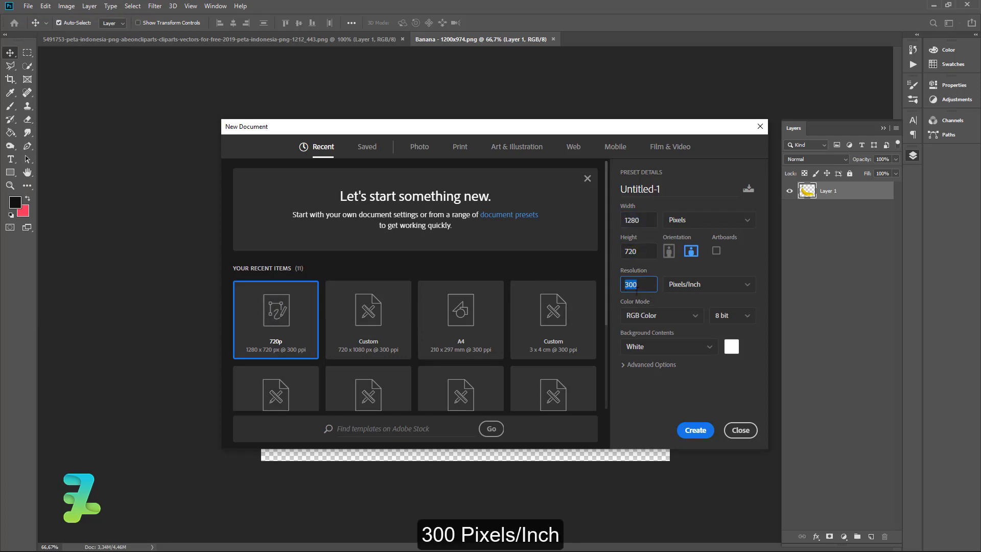
left_click(695, 429)
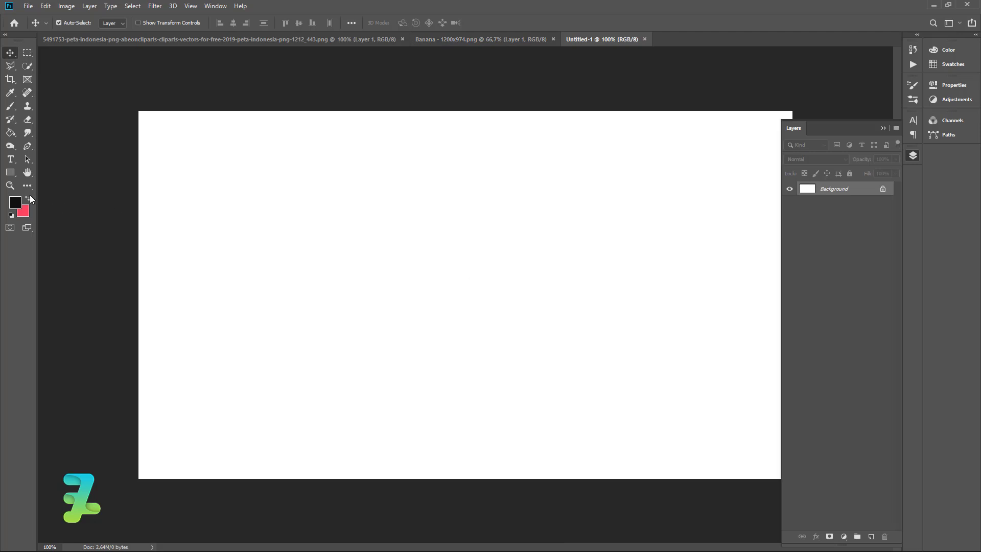
Fill the canvas background with pinkish red #ff3955 using the Paint Bucket.
left_click(28, 198)
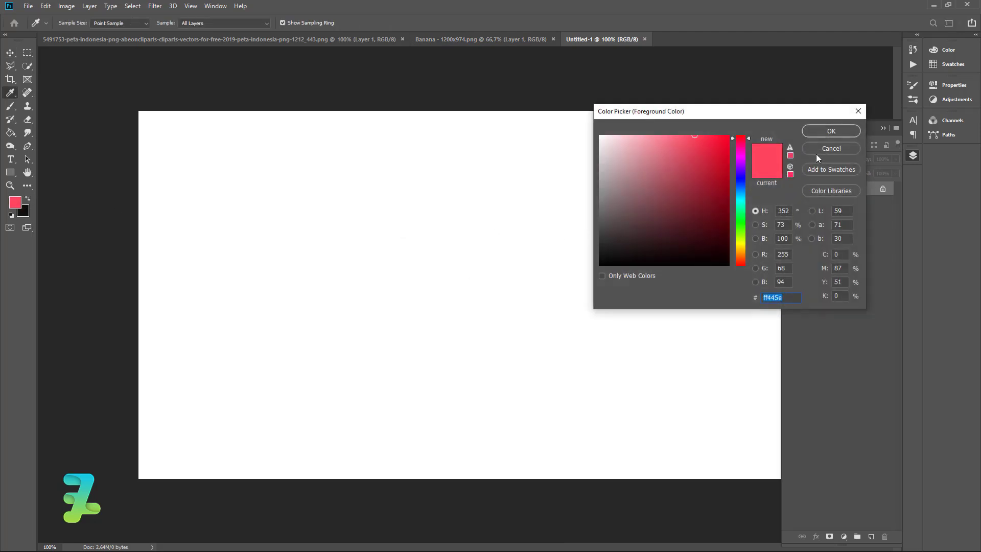
left_click_drag(694, 136, 702, 134)
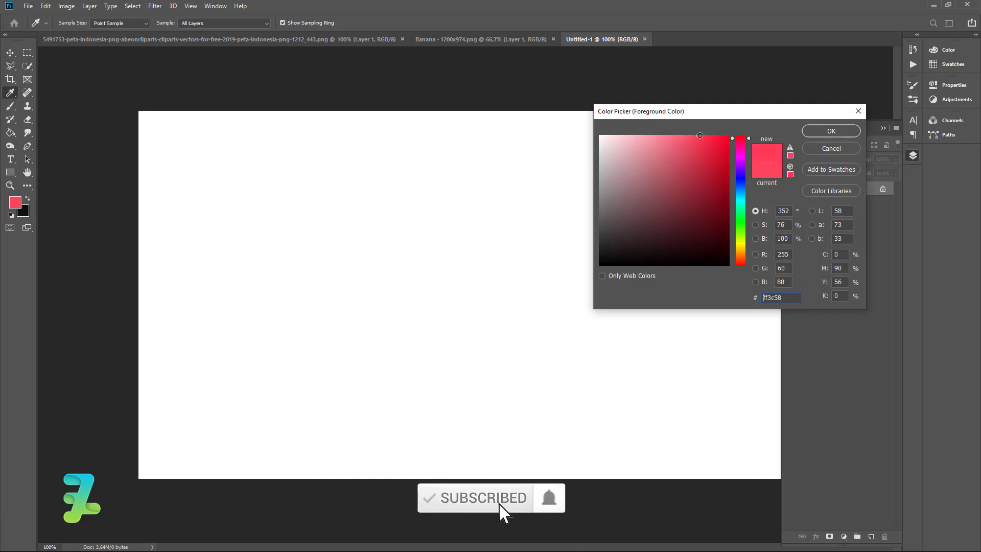
left_click(831, 131)
key("v")
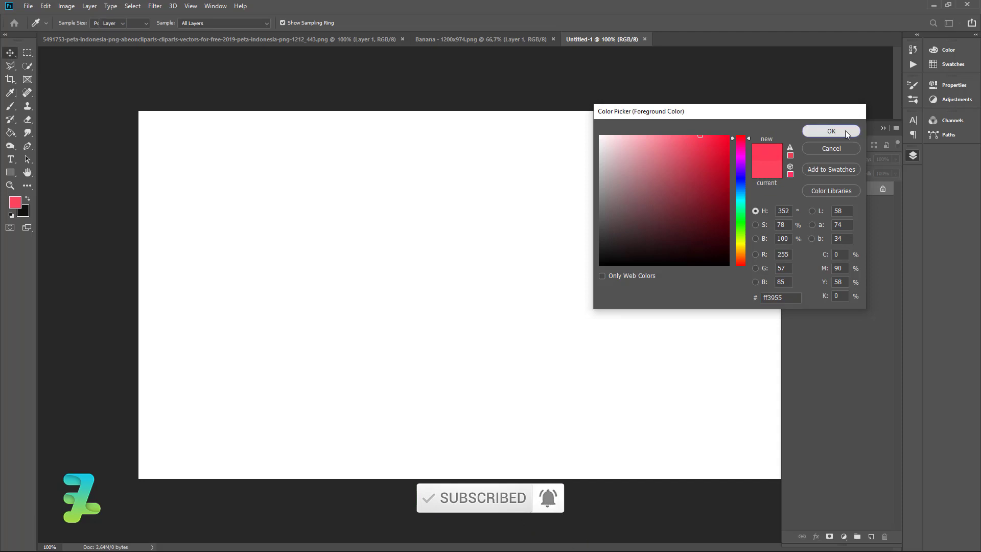
left_click(10, 132)
left_click(230, 218)
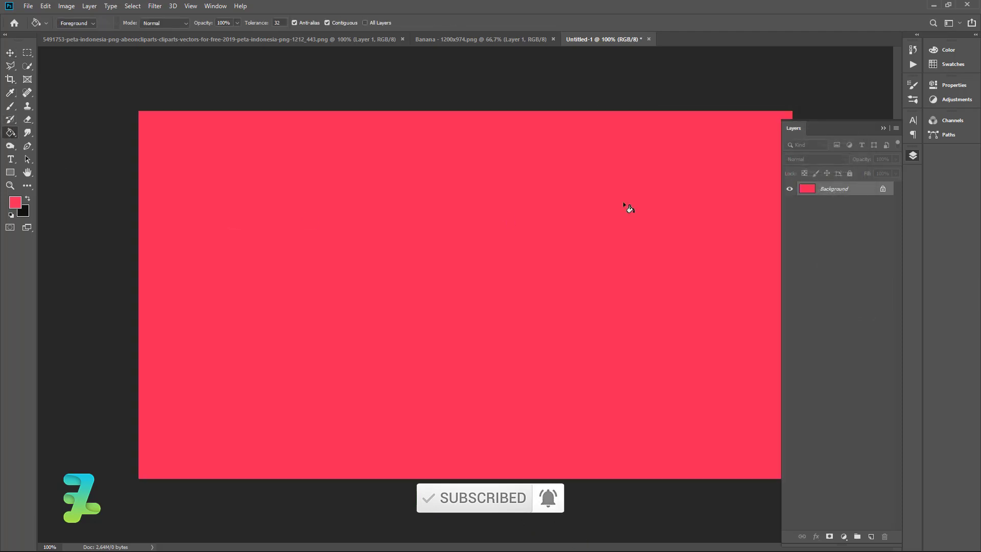
left_click(883, 128)
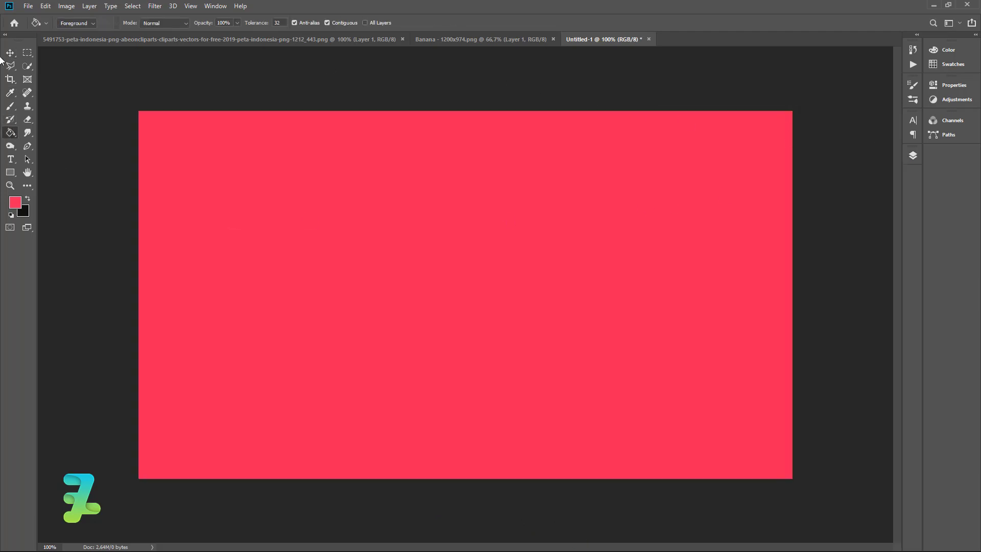
Drag the banana from the Banana document into the red poster.
left_click(11, 52)
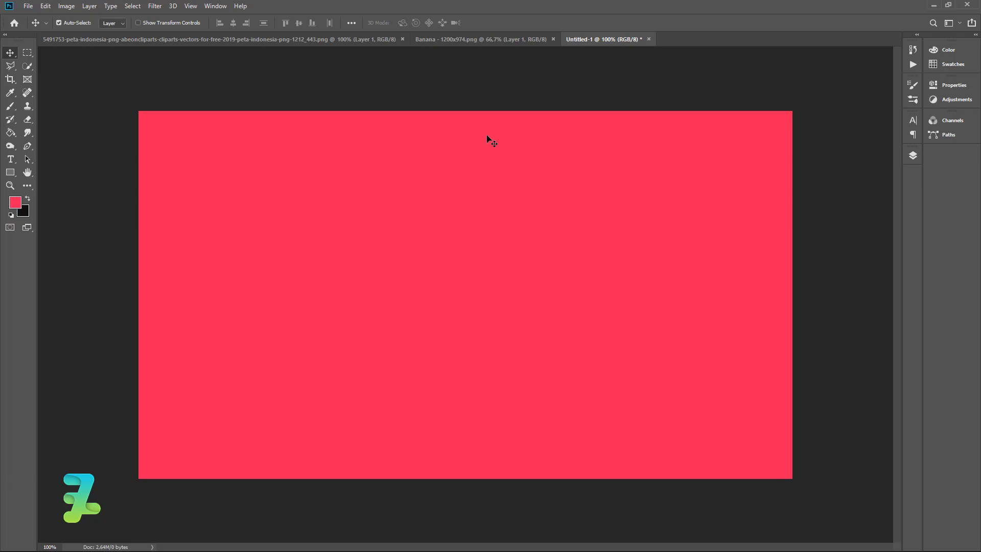
left_click(458, 43)
right_click(466, 43)
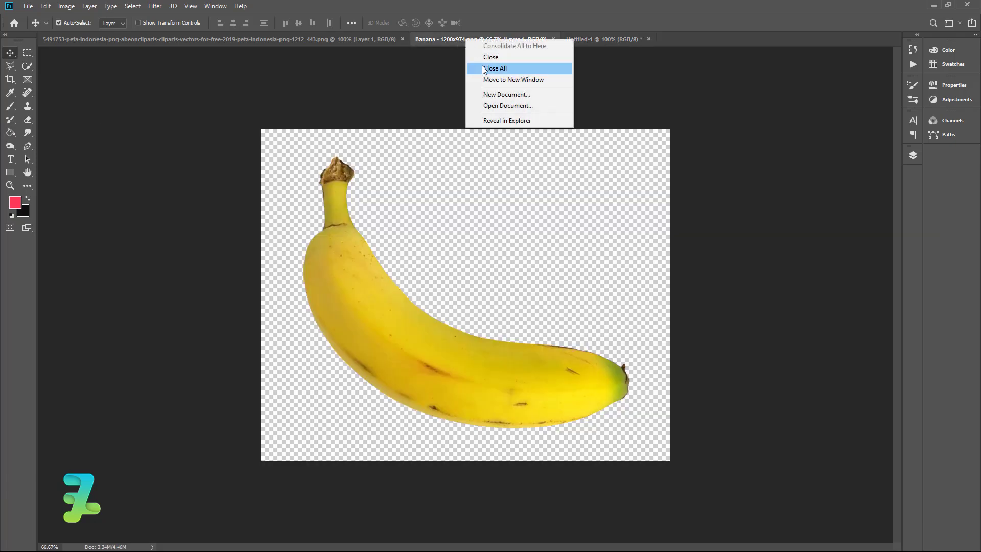
left_click(489, 80)
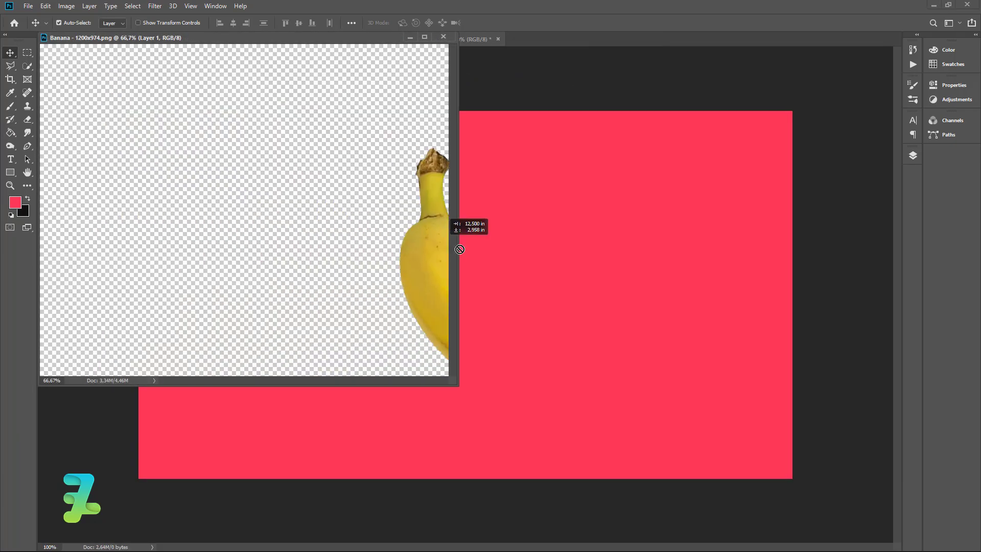
left_click_drag(137, 176, 495, 272)
left_click(443, 37)
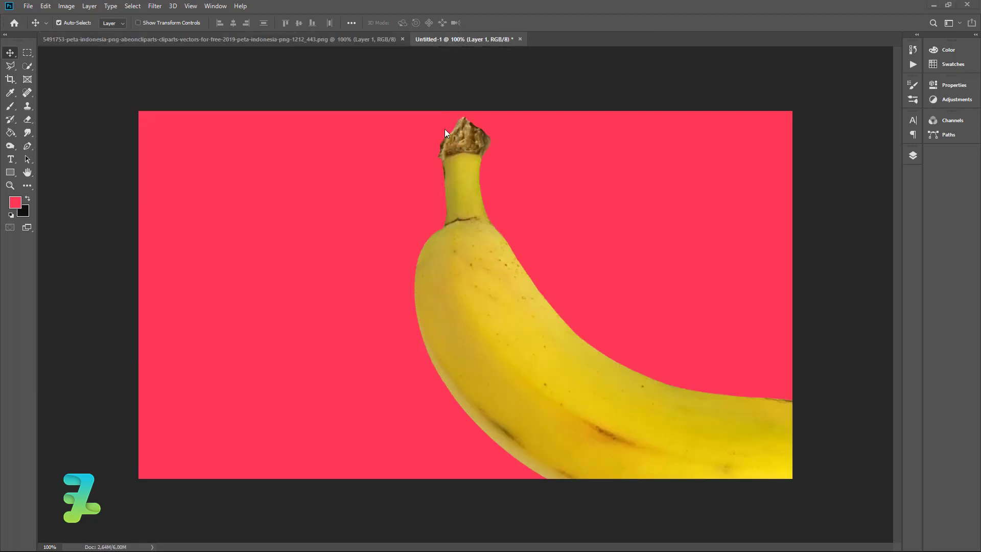
left_click_drag(434, 255, 364, 227)
Scale the banana to about 50% and rotate it -30° near the canvas centre.
key("ctrl+t")
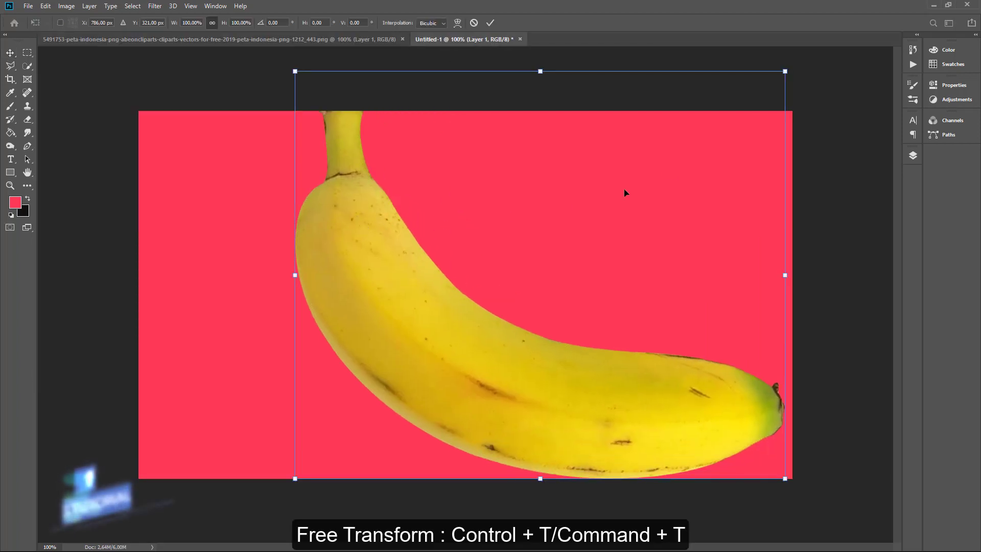
left_click_drag(785, 71, 668, 118)
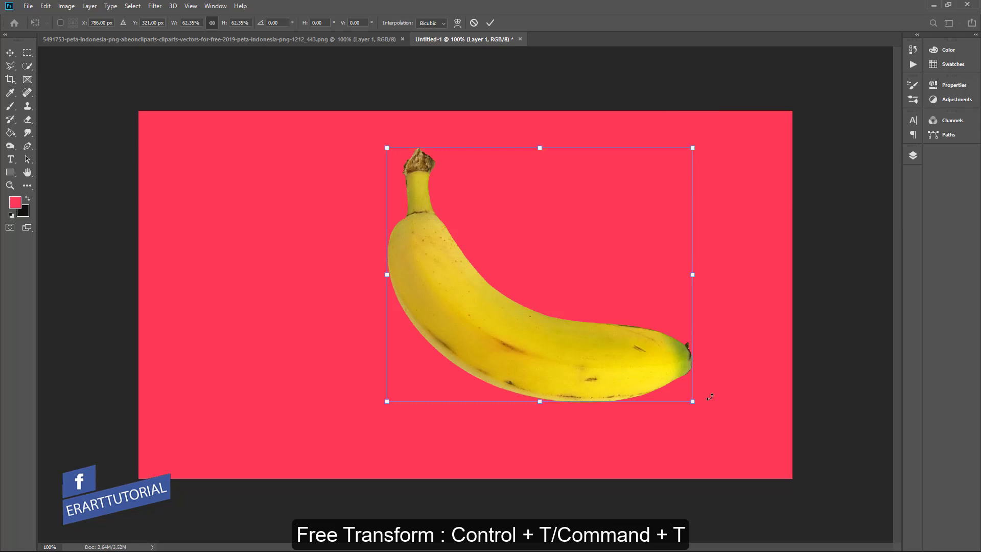
left_click_drag(735, 357, 736, 309)
left_click_drag(508, 339, 436, 334)
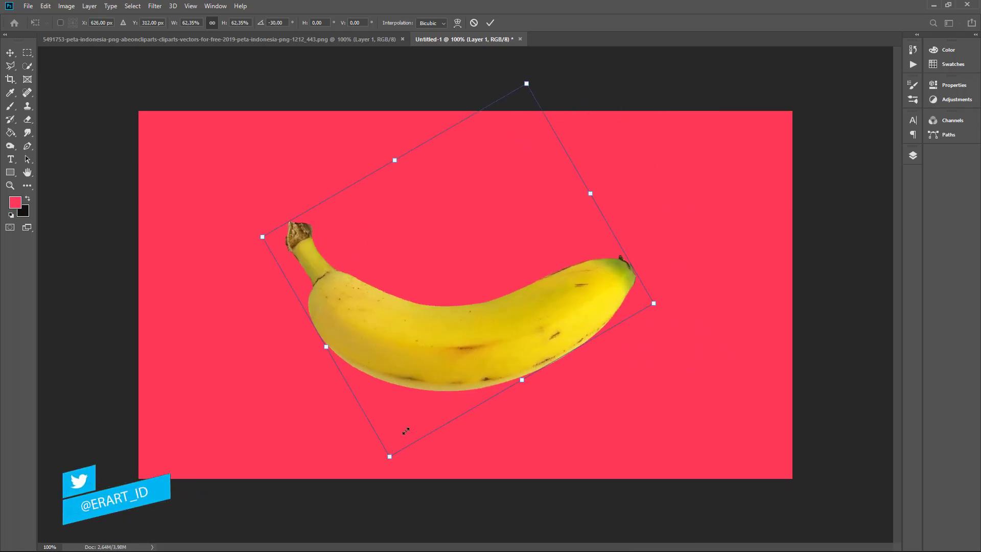
left_click_drag(406, 431, 419, 406)
left_click_drag(464, 317, 473, 321)
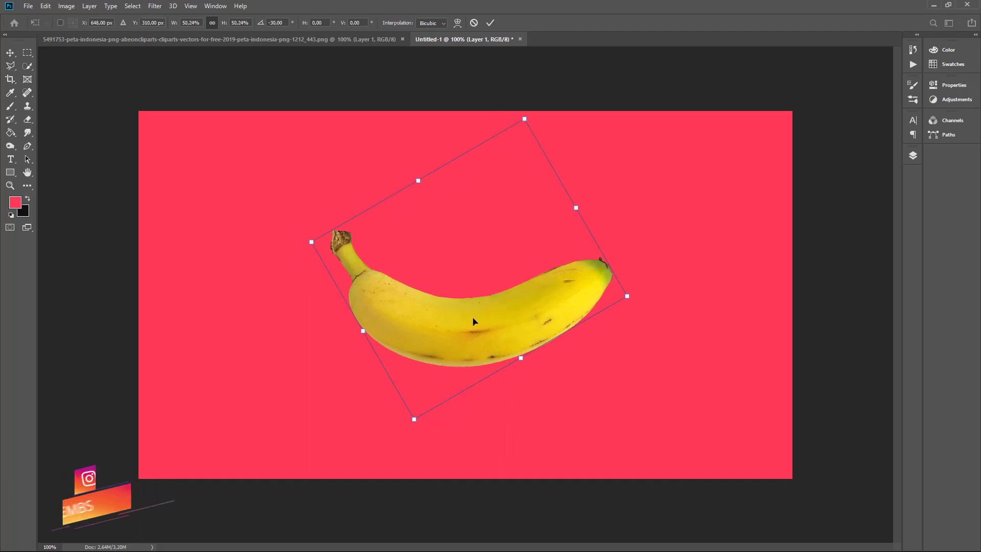
key("Return")
Centre the banana horizontally and vertically on the canvas.
key("ctrl+a")
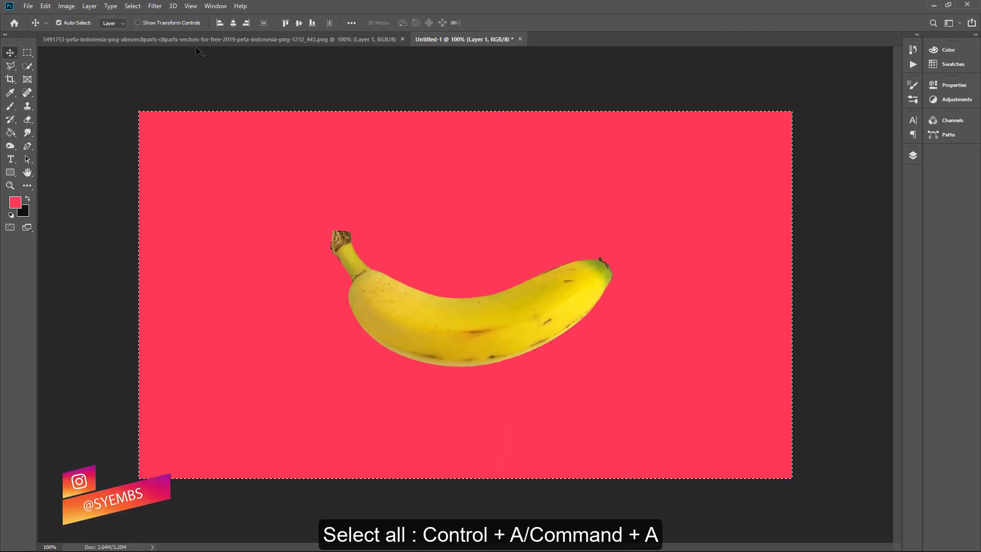
left_click(233, 23)
left_click(298, 22)
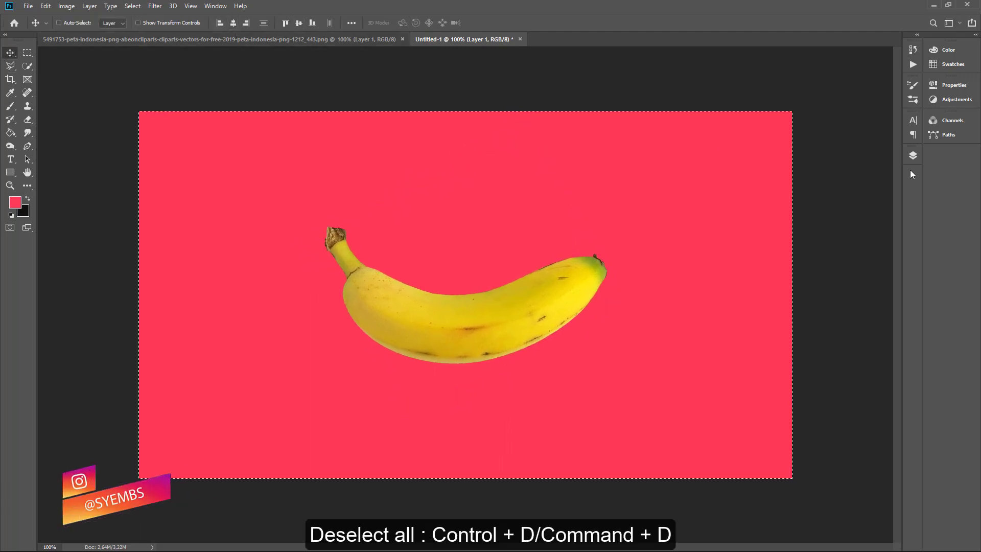
key("ctrl+d")
left_click(913, 155)
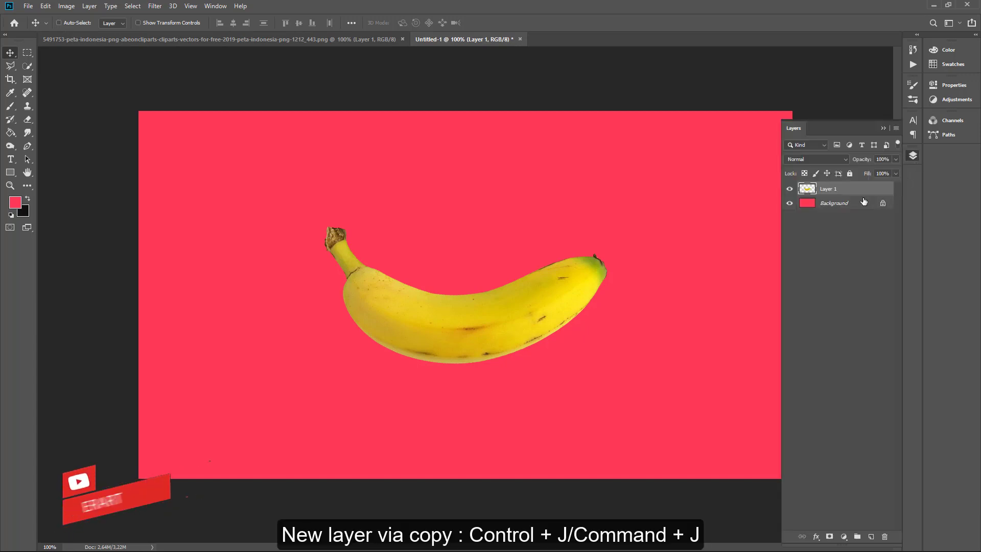
Duplicate the banana layer, turn the copy red with Hue/Saturation (hue about −57), and hide it.
key("ctrl+j")
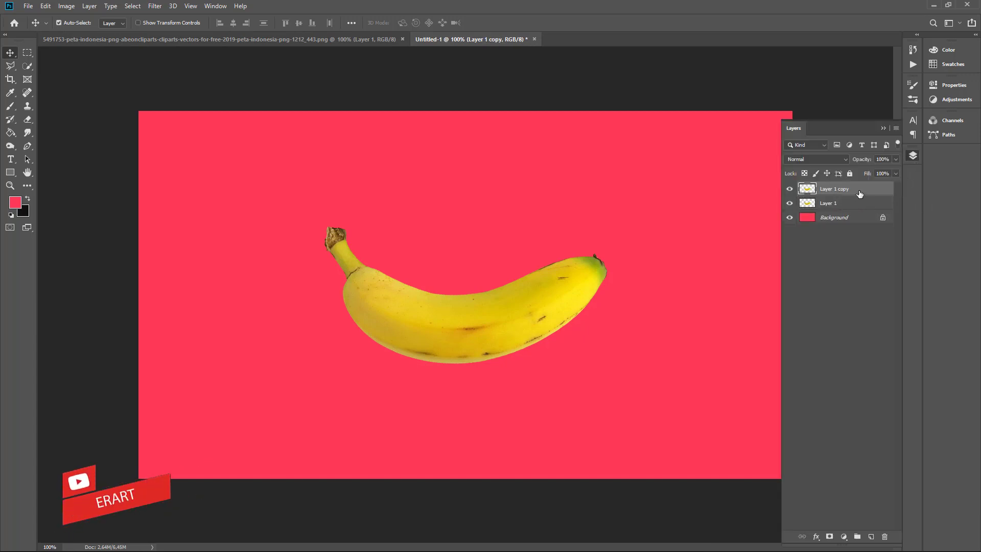
left_click(844, 537)
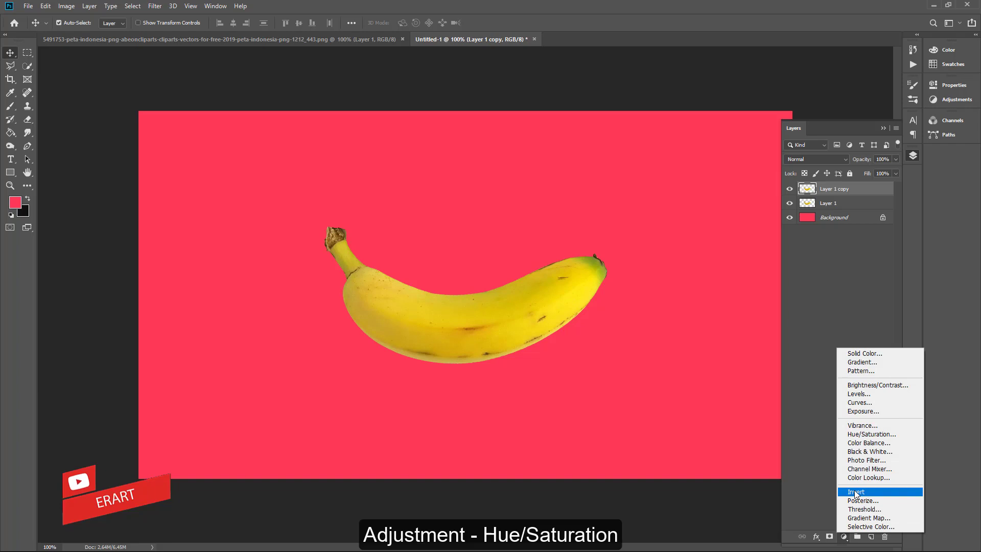
left_click(861, 435)
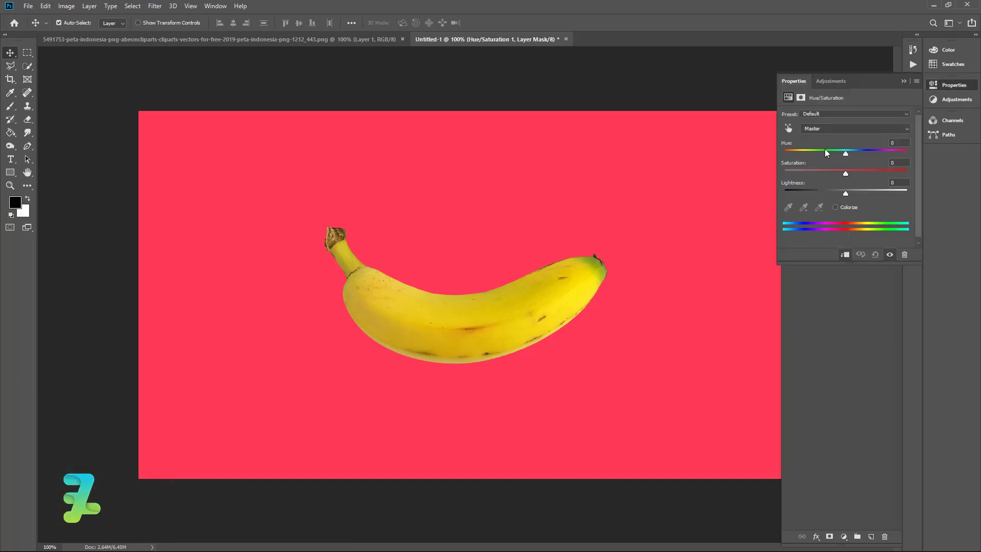
left_click_drag(845, 155, 815, 160)
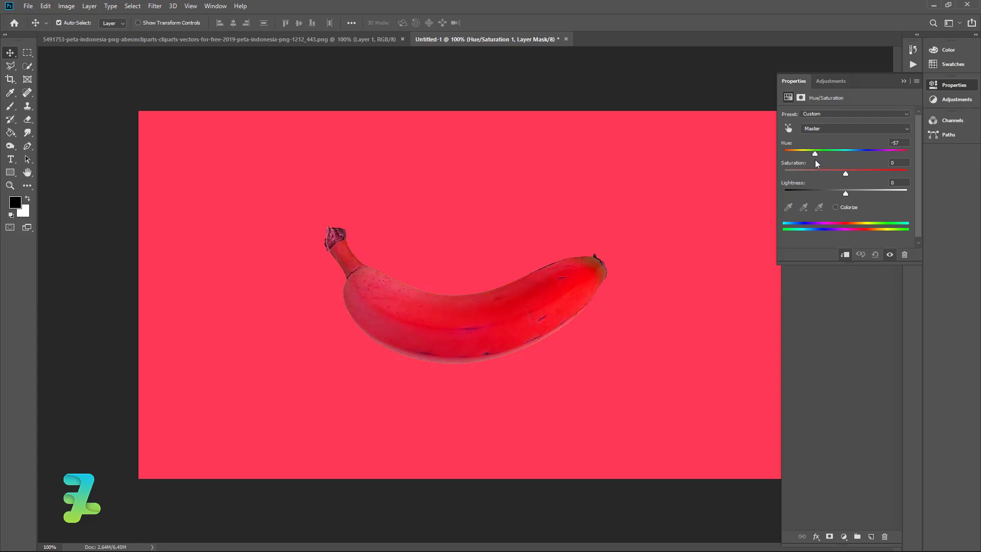
left_click(903, 80)
left_click(789, 205)
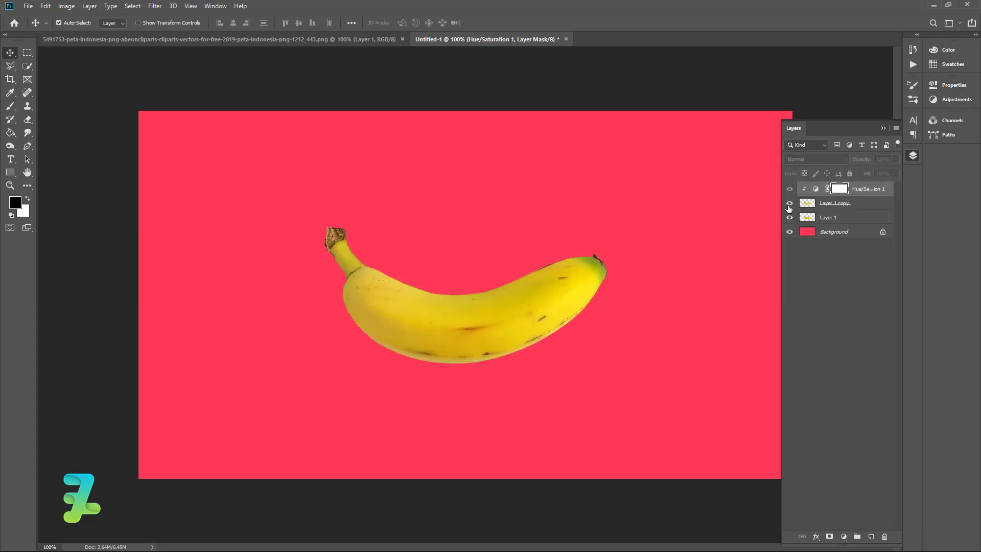
left_click(790, 204)
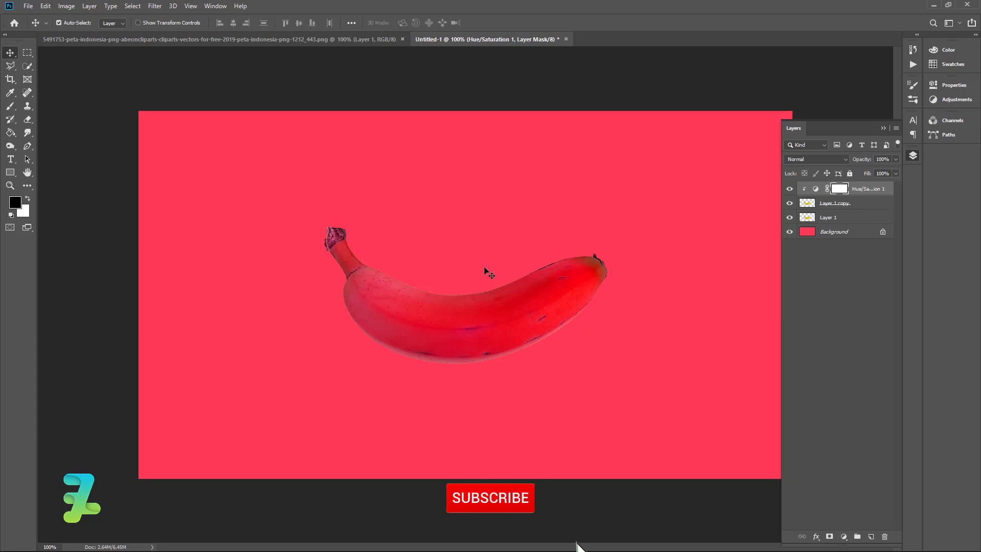
left_click(789, 203)
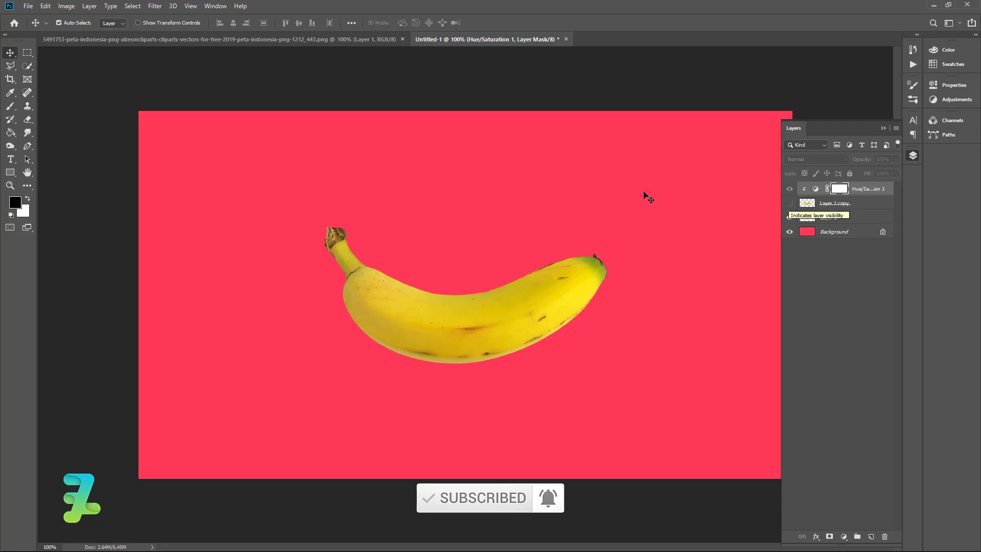
Bring the Indonesia map into the banana poster and move it up over the banana.
left_click(271, 38)
right_click(267, 38)
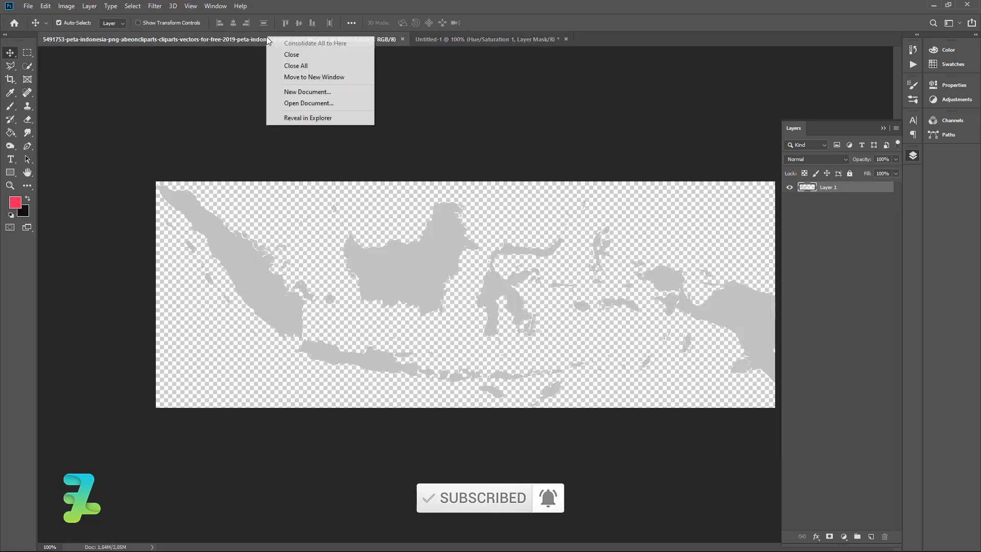
left_click(287, 77)
left_click_drag(324, 125, 424, 310)
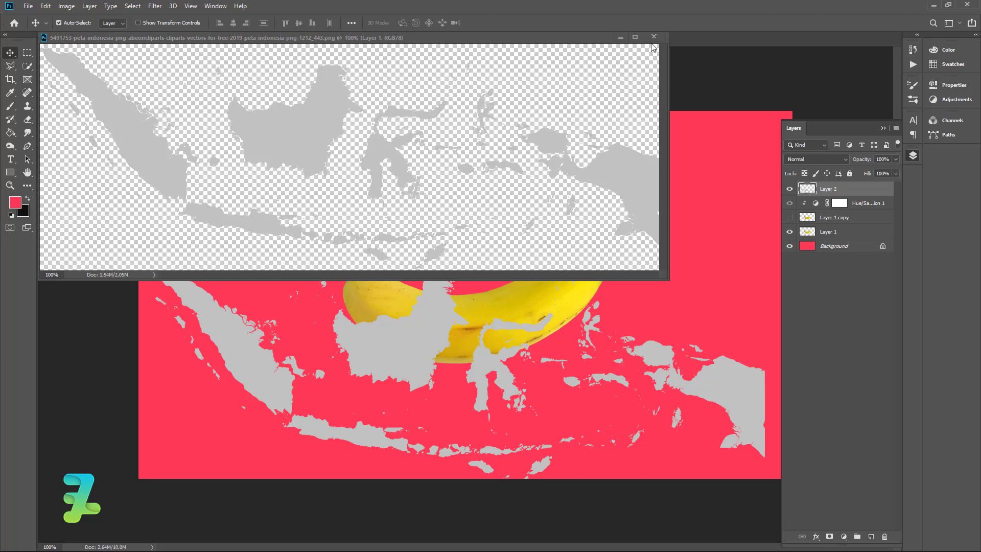
left_click(653, 37)
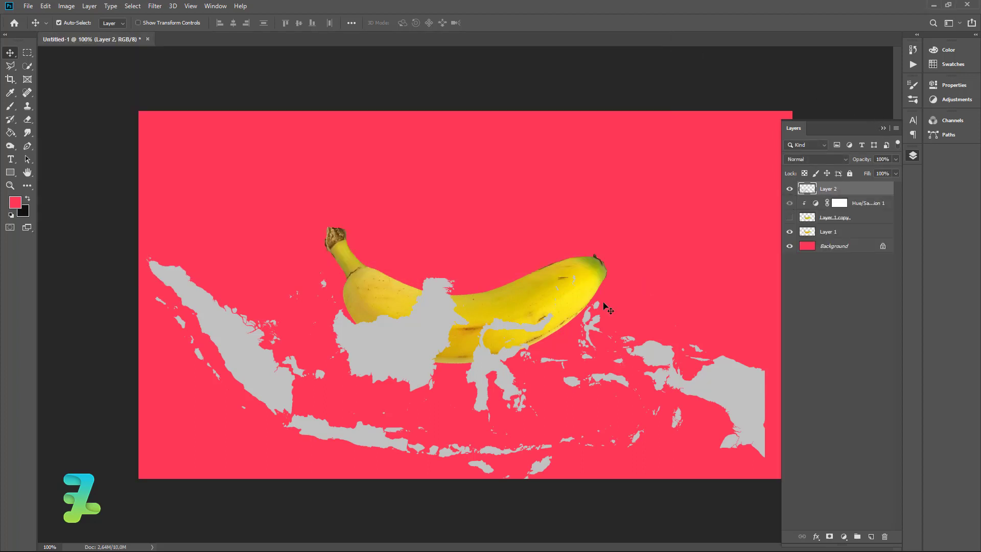
left_click_drag(485, 381, 497, 321)
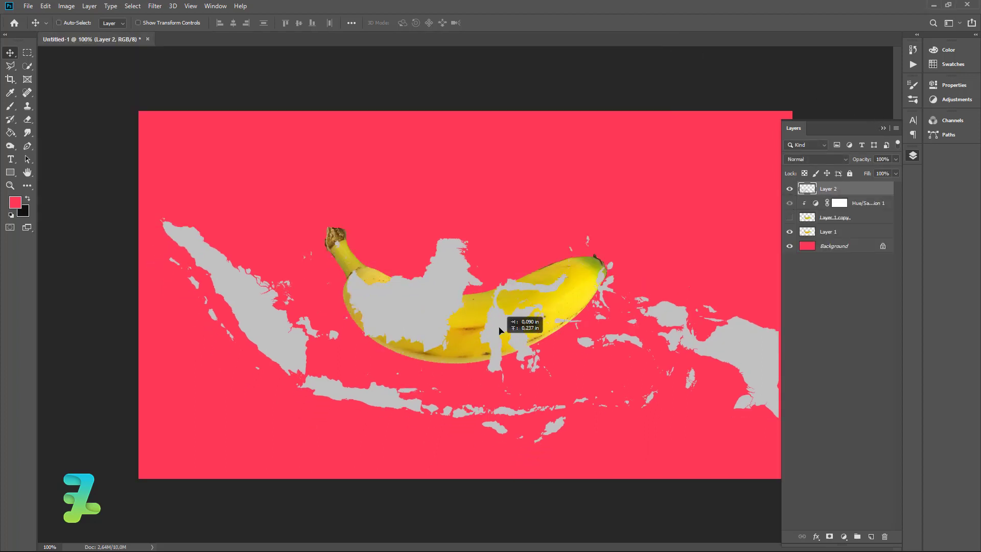
left_click(883, 127)
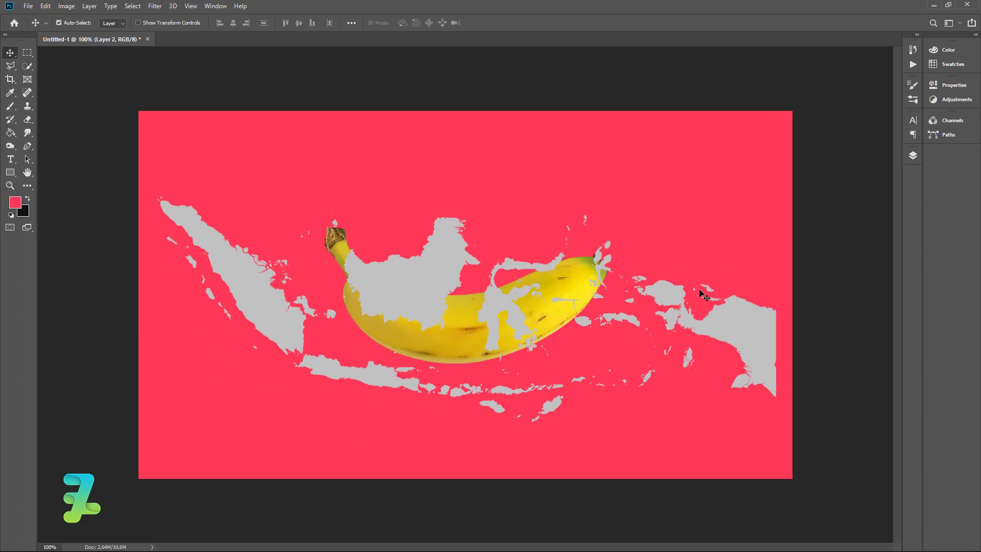
Enlarge the map to about 106% and centre it vertically on the canvas.
key("ctrl+t")
left_click_drag(777, 196, 796, 189)
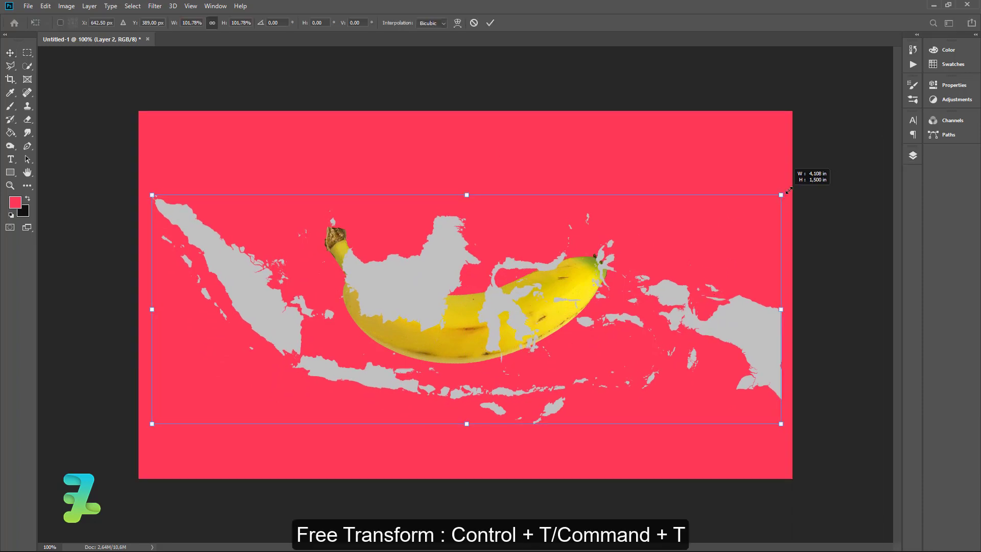
left_click_drag(689, 295, 686, 294)
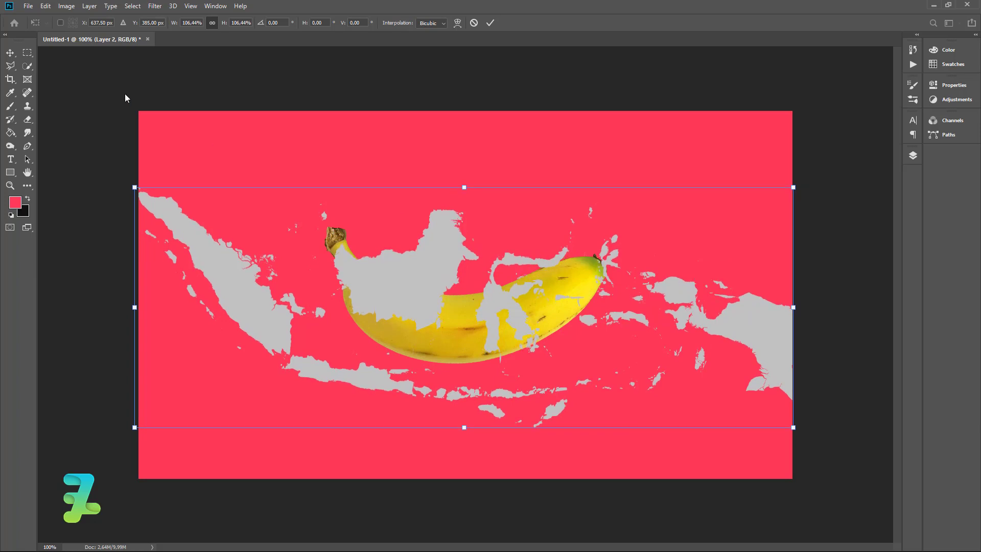
key("Return")
key("ctrl+a")
left_click(299, 23)
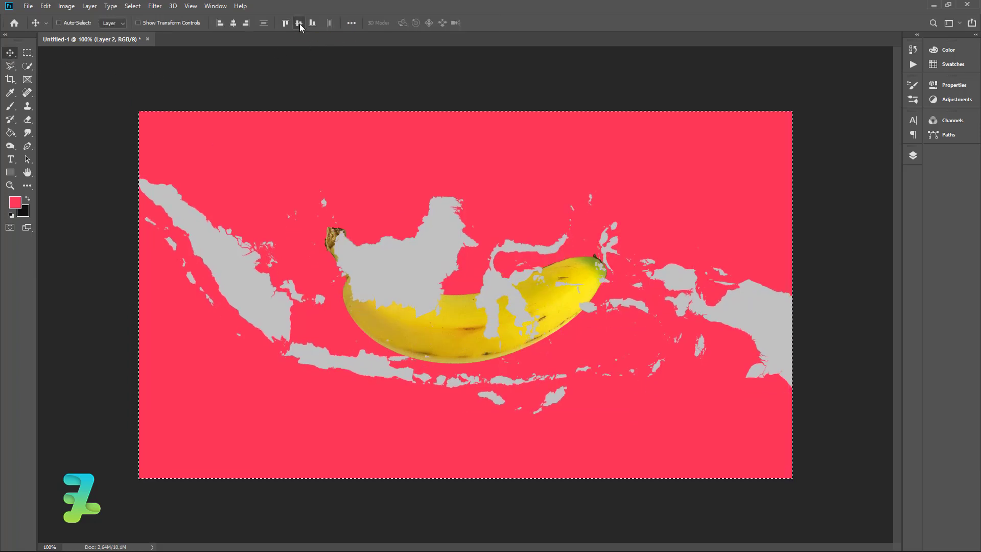
key("ctrl+d")
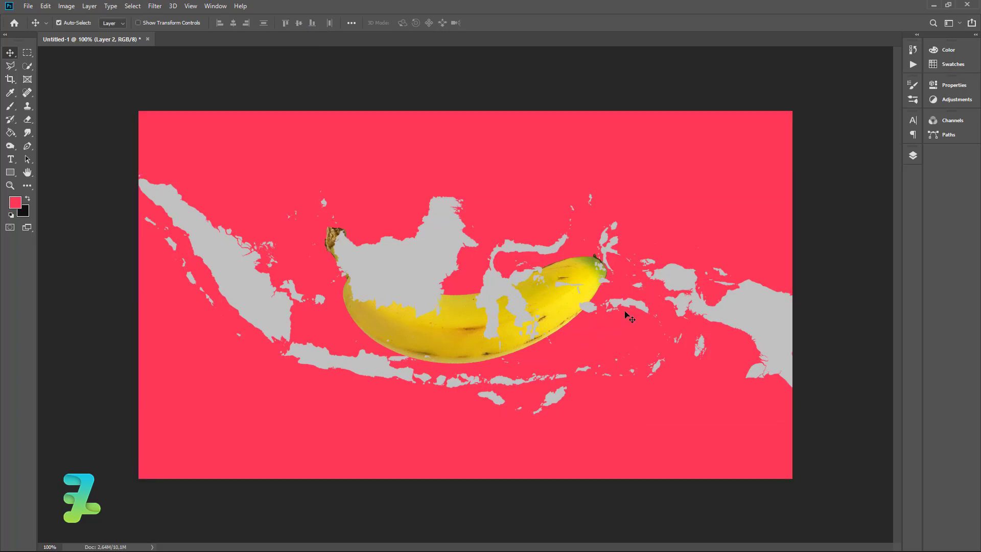
left_click(914, 156)
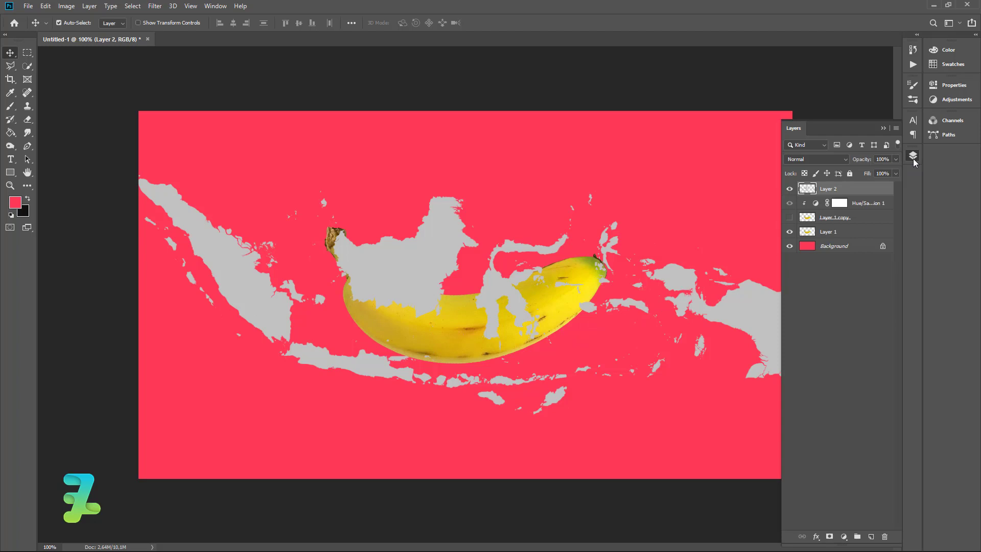
Give the map layer a Color Overlay of bright yellow #fde81b sampled from the banana.
double_click(867, 189)
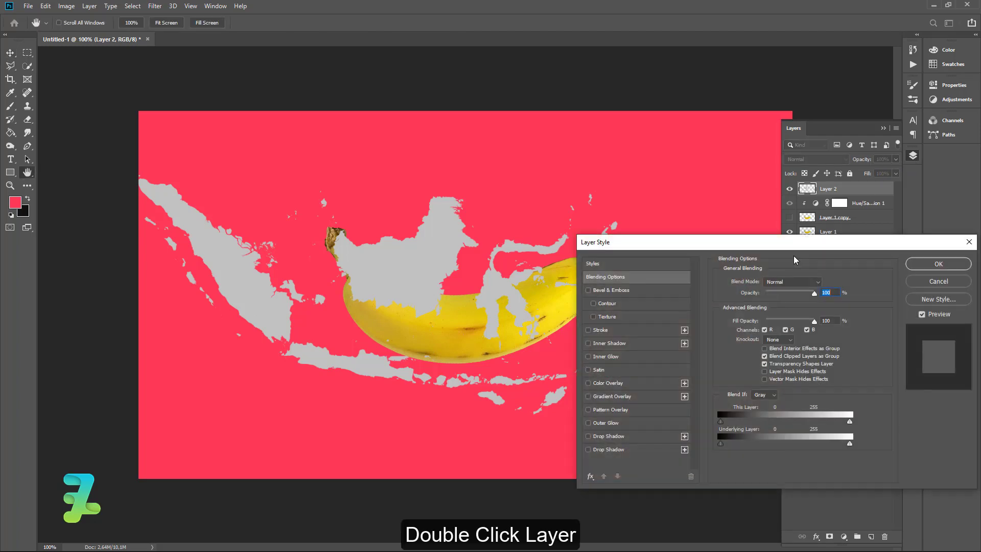
left_click(599, 384)
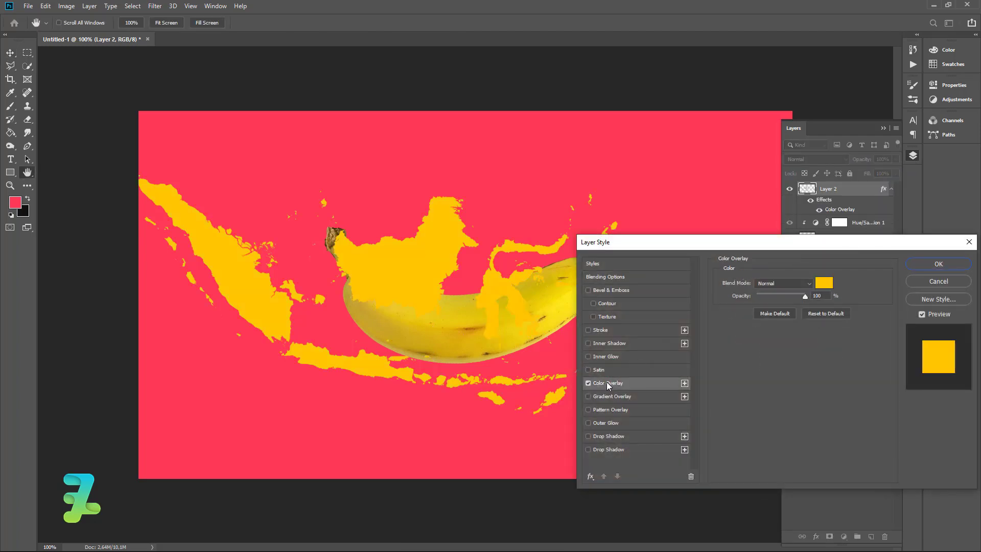
left_click(820, 284)
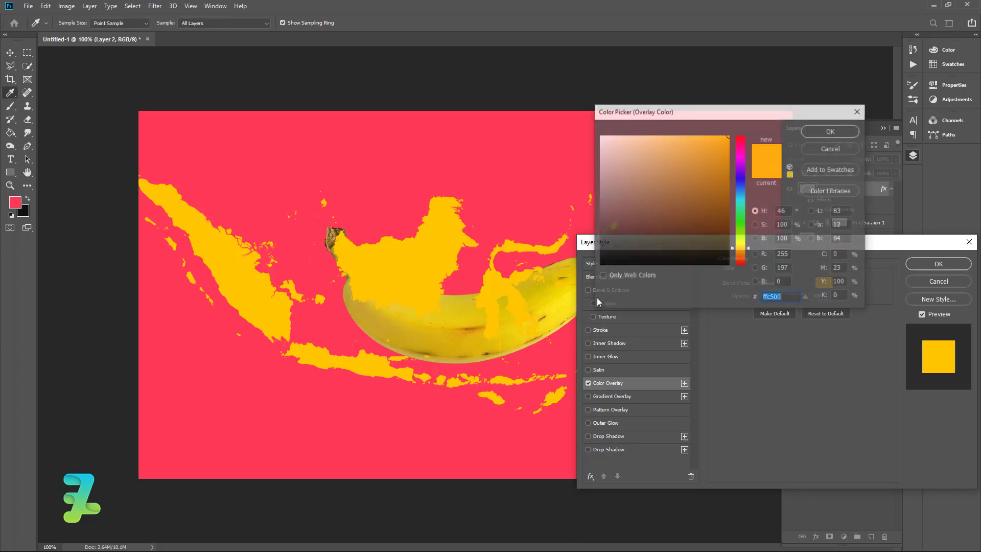
left_click(469, 311)
left_click(566, 296)
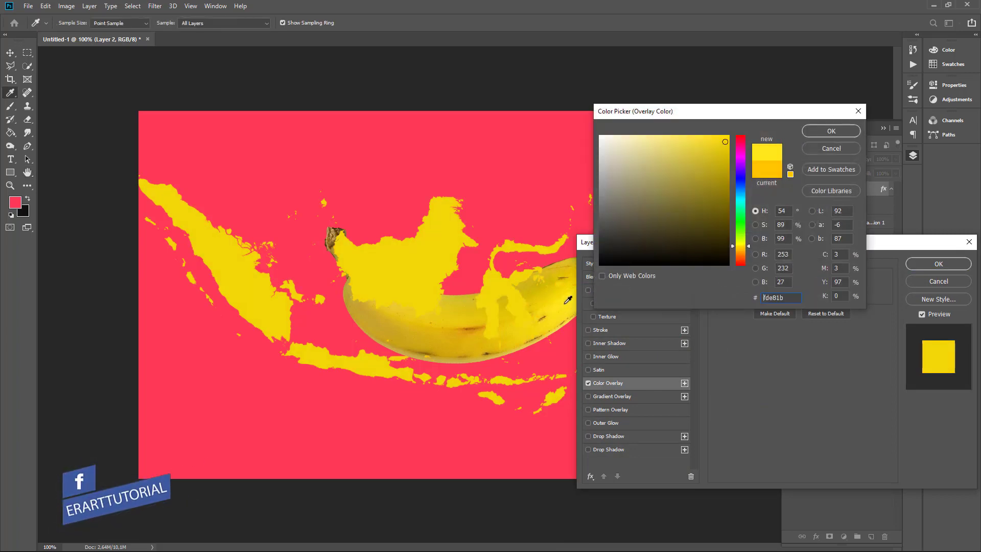
left_click(568, 299)
left_click(847, 131)
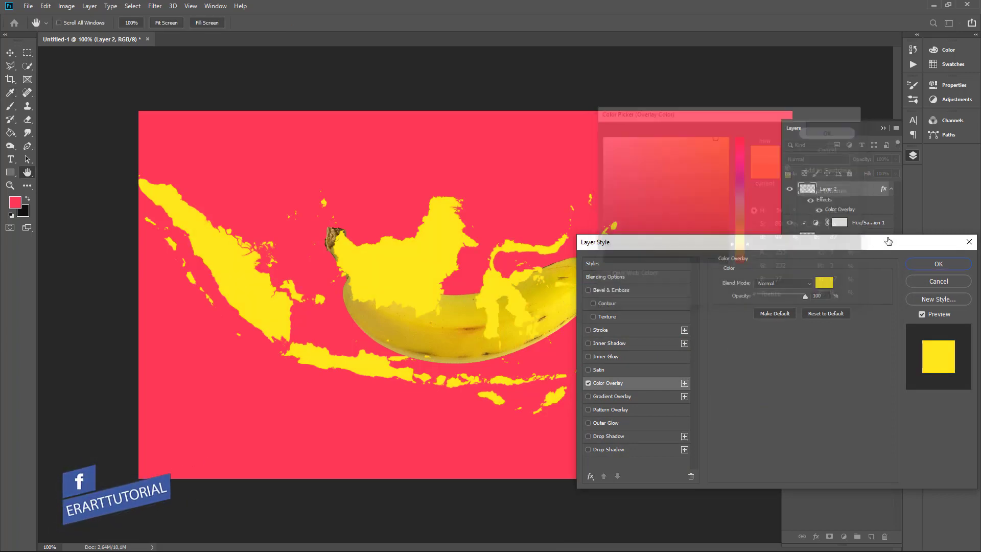
left_click(938, 264)
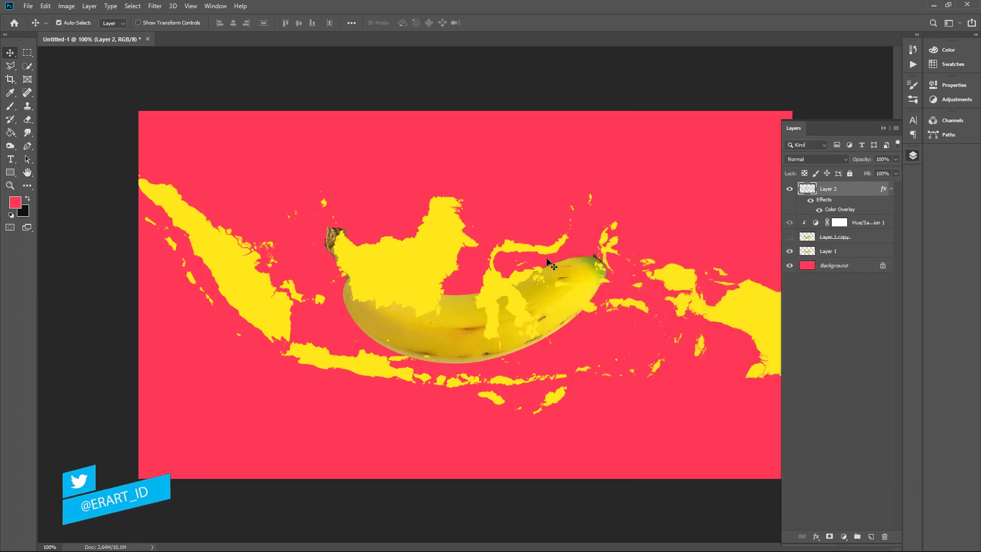
Mask the red banana copy (Layer 1 copy) to the map's outline.
key("ctrl")
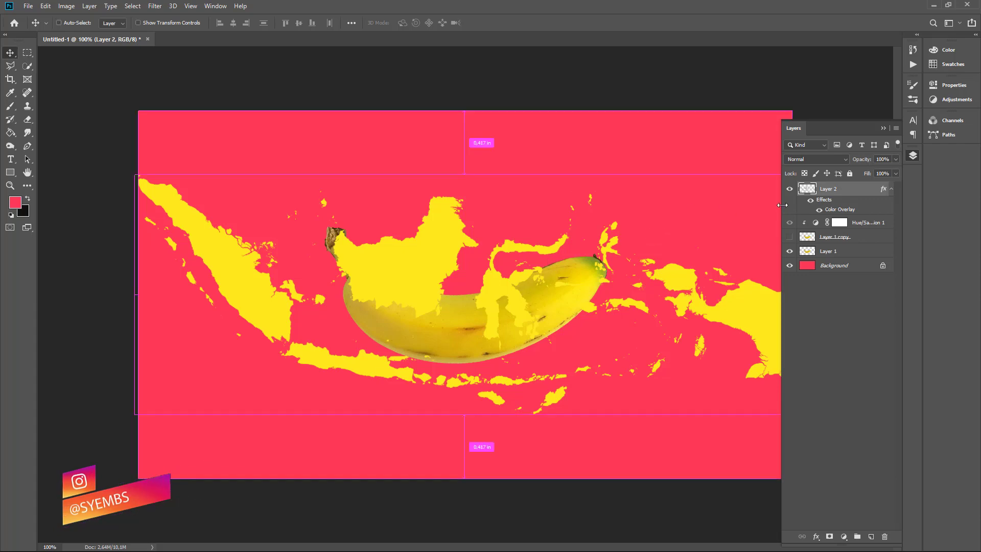
left_click(807, 188, "ctrl")
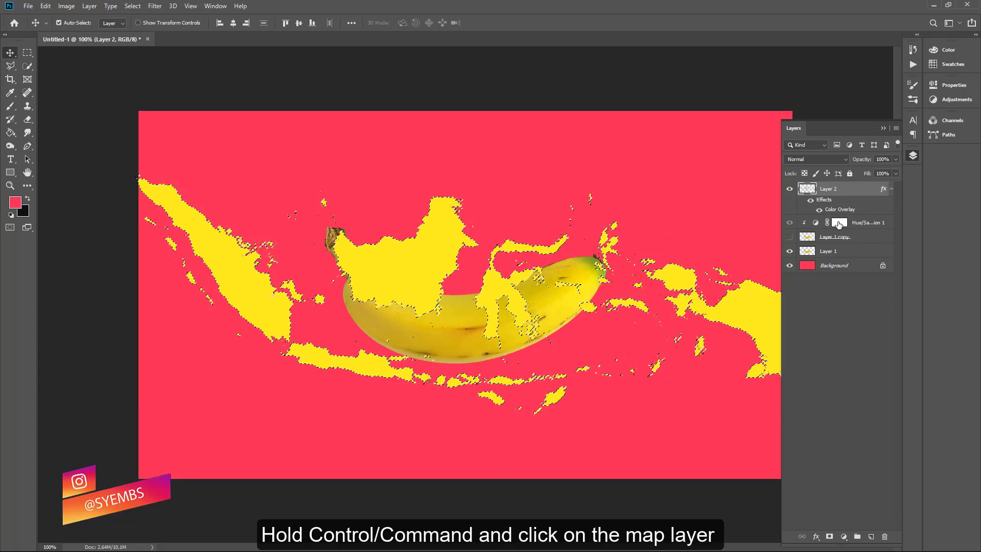
left_click(839, 223)
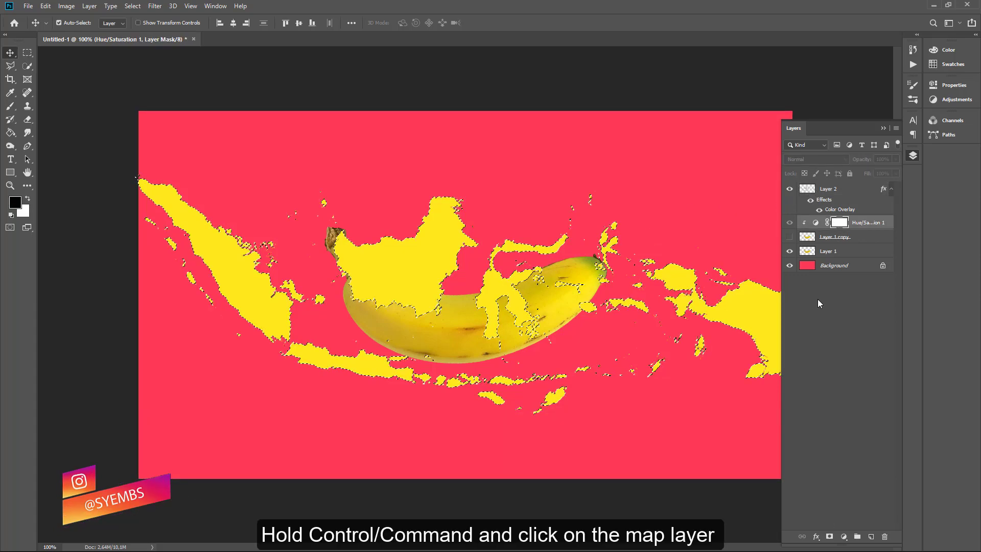
left_click(858, 236)
left_click(789, 237)
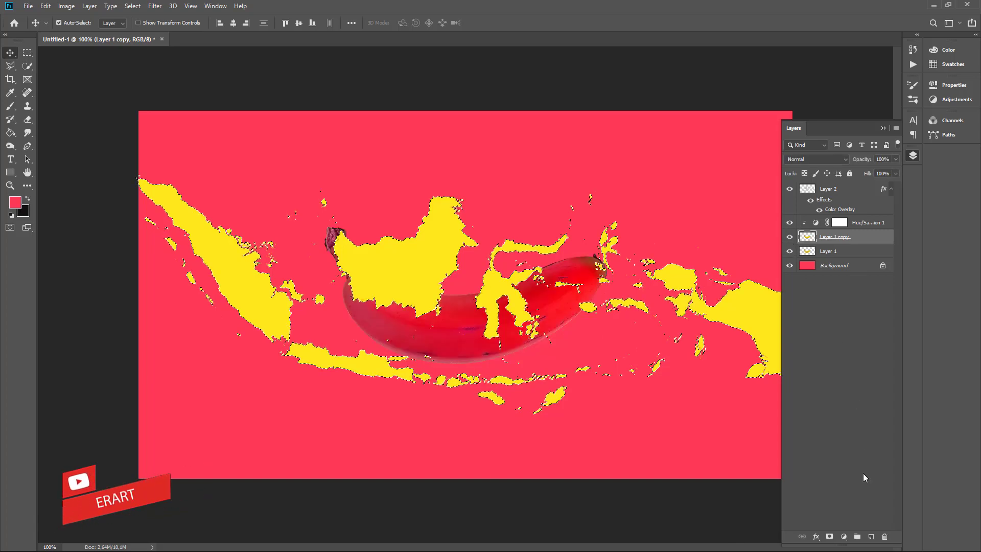
left_click(829, 536)
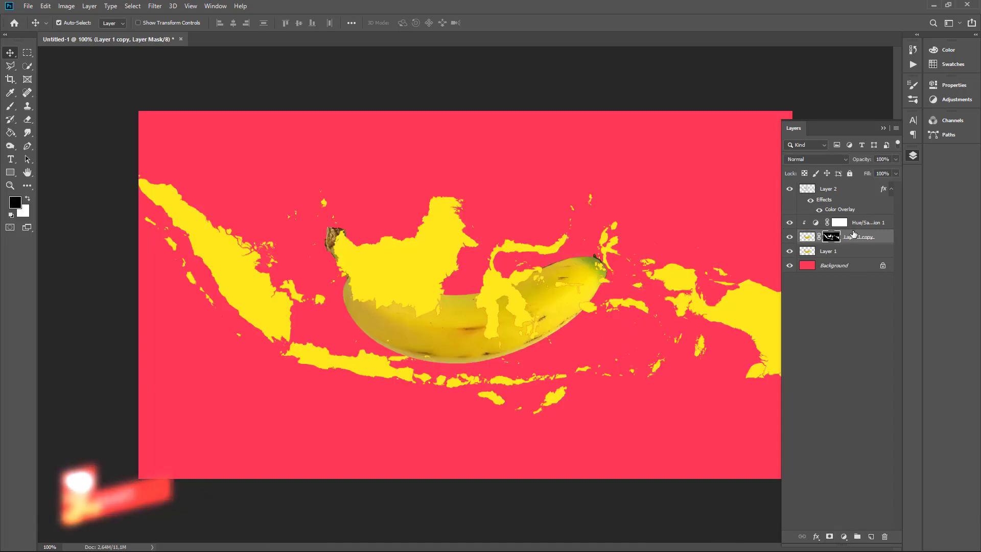
Check the red patches, then move the map layer beneath the banana layers.
left_click(790, 188)
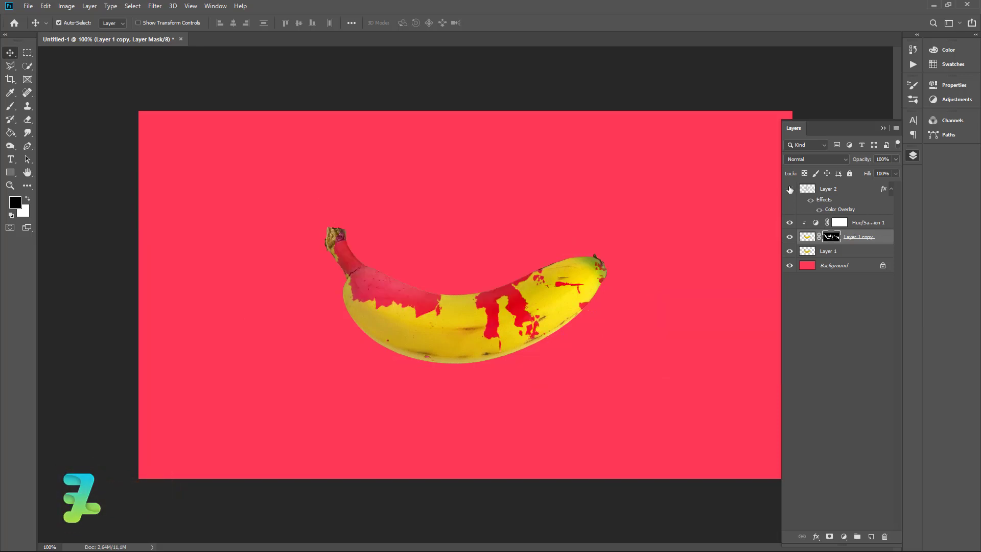
left_click(789, 190)
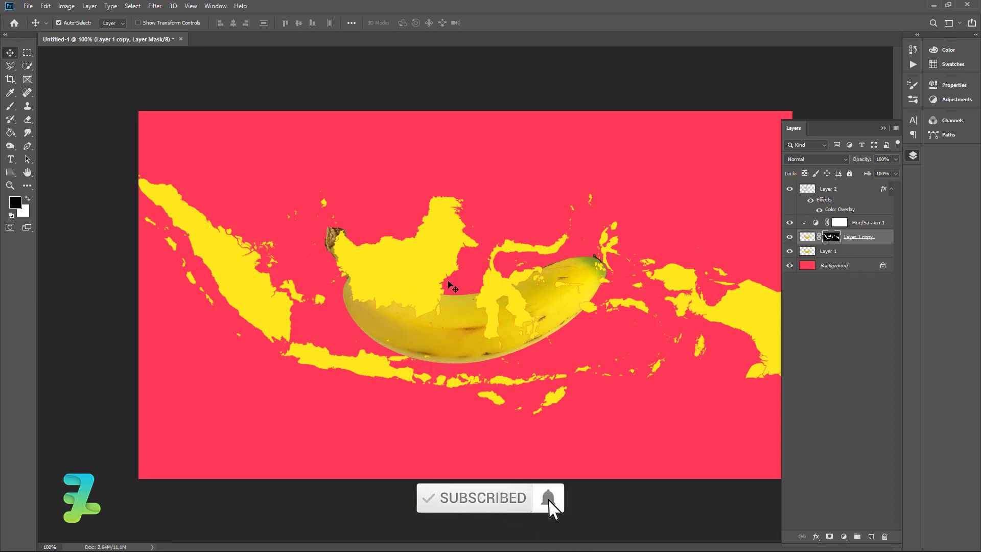
left_click_drag(810, 189, 818, 254)
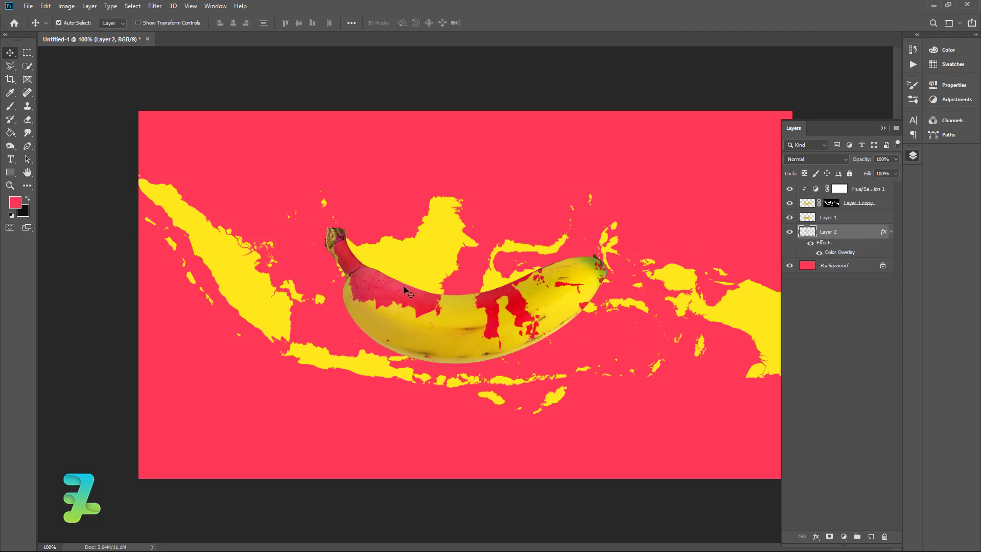
Start a text box above the banana and set the text colour to white #ffffff.
left_click(16, 161)
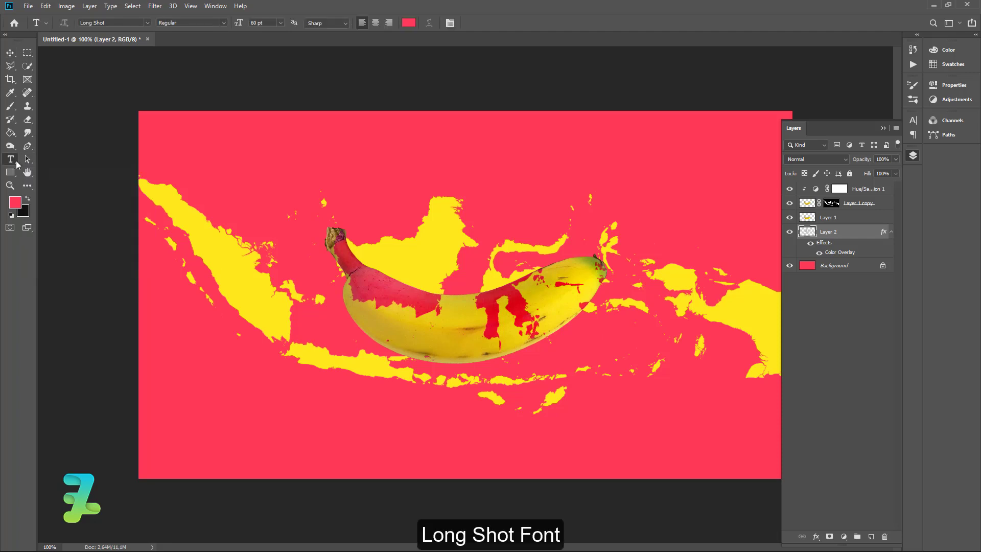
left_click(289, 208)
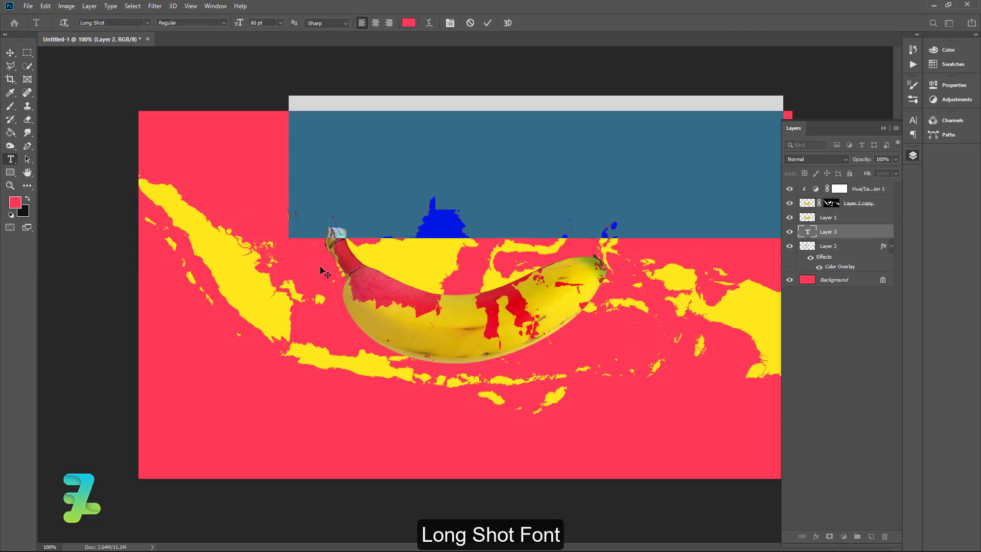
type("IN")
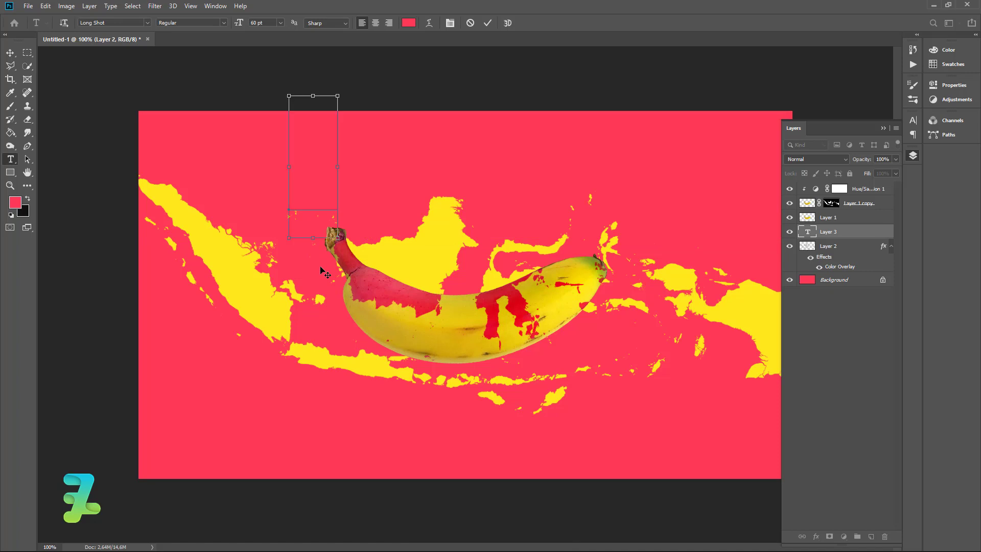
key("ctrl+a")
left_click(15, 203)
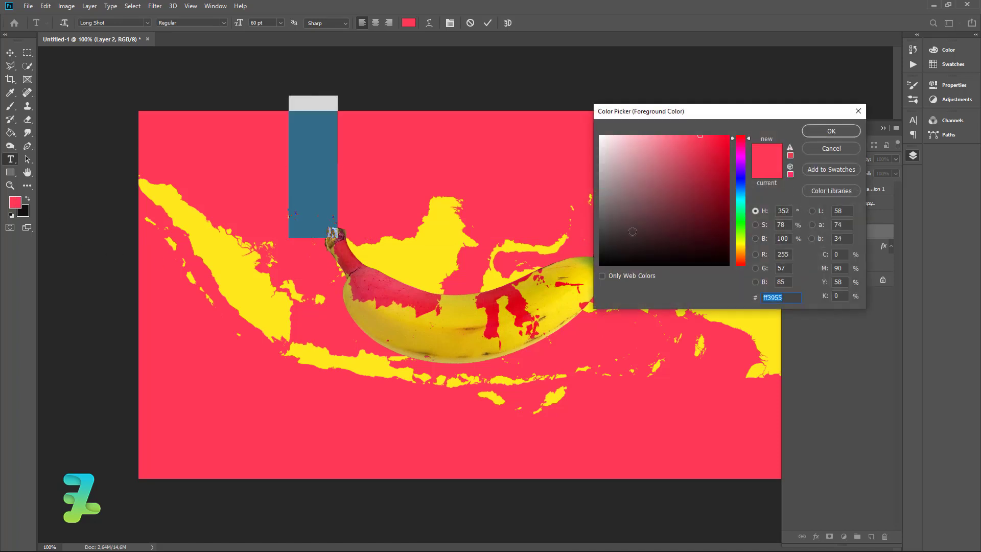
type("ffffff")
left_click(831, 132)
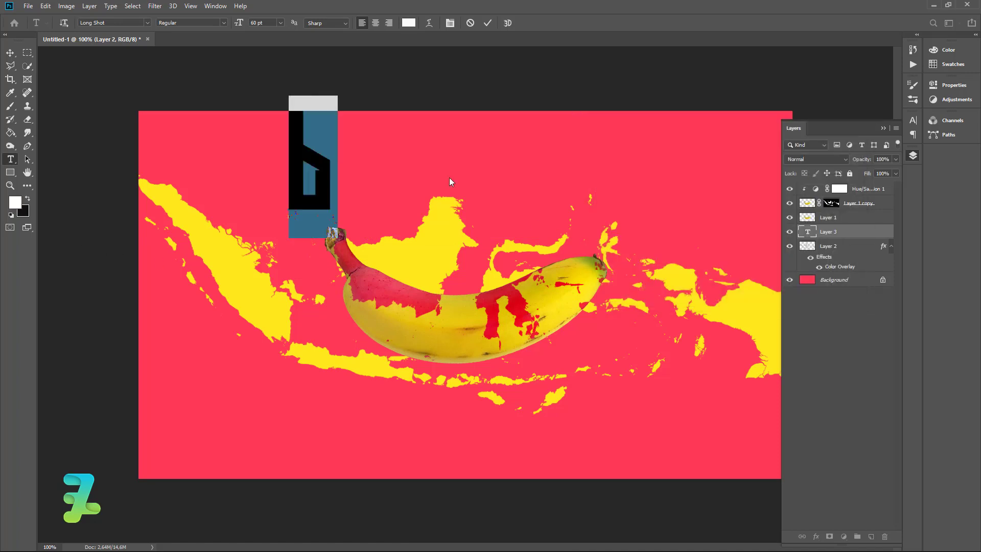
Replace the placeholder with BANANA in Long Shot and commit the text.
key("BackSpace")
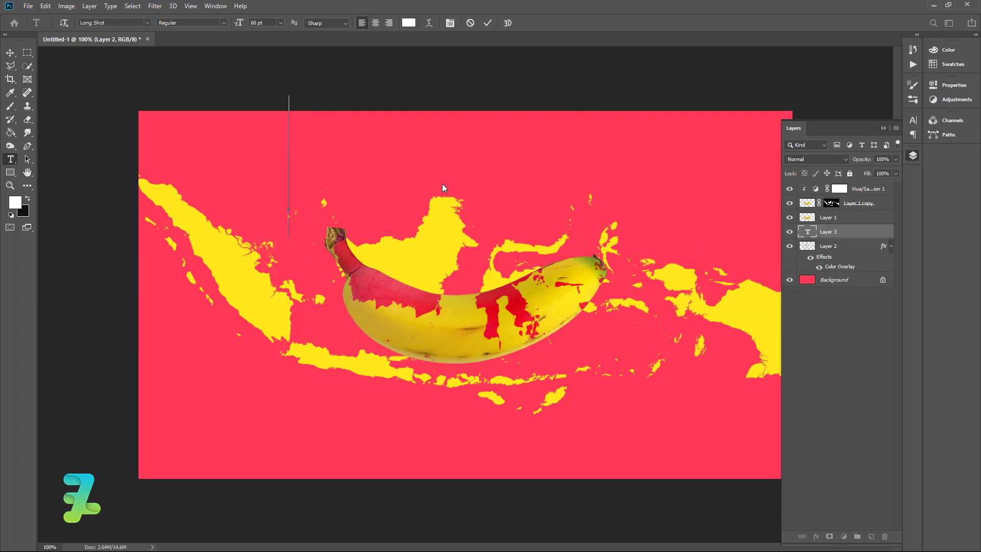
type("BA")
type("NANA")
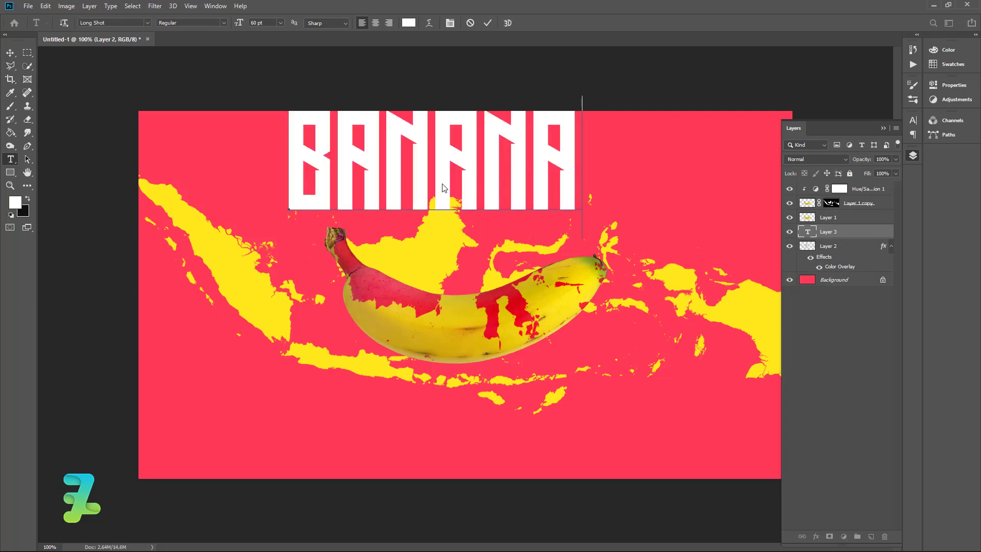
left_click(10, 52)
left_click(10, 159)
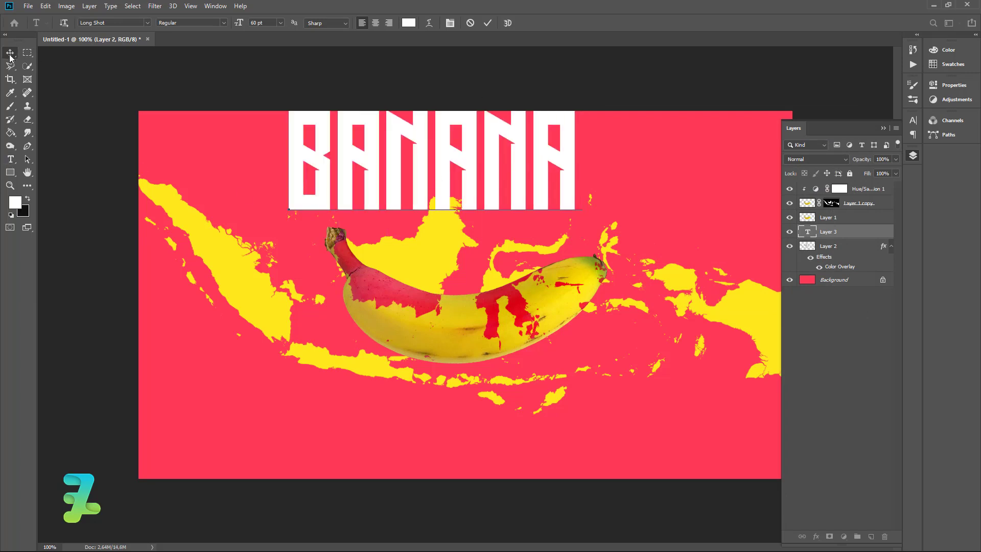
double_click(411, 160)
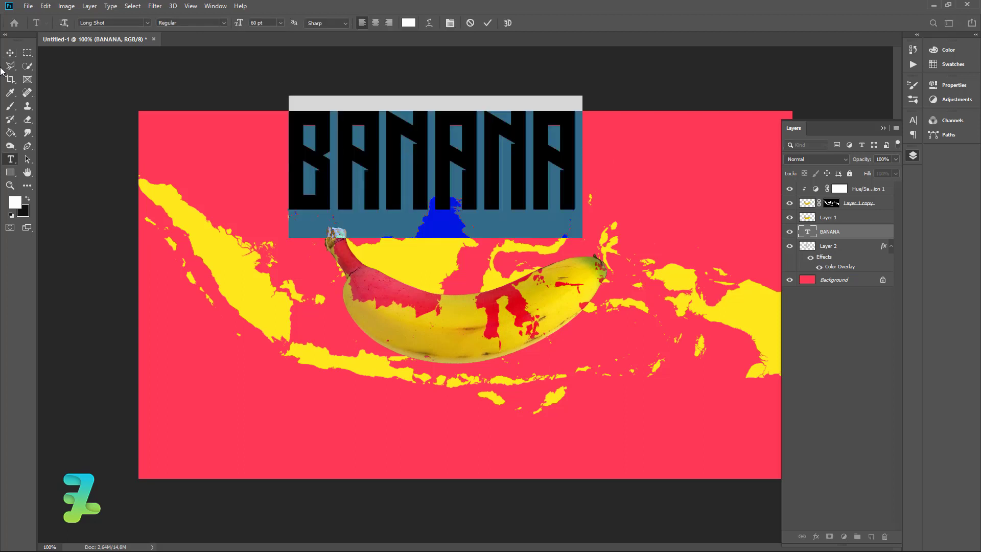
Move BANANA down over the banana, stretch it taller, and centre it vertically.
left_click(11, 53)
left_click_drag(369, 163, 375, 266)
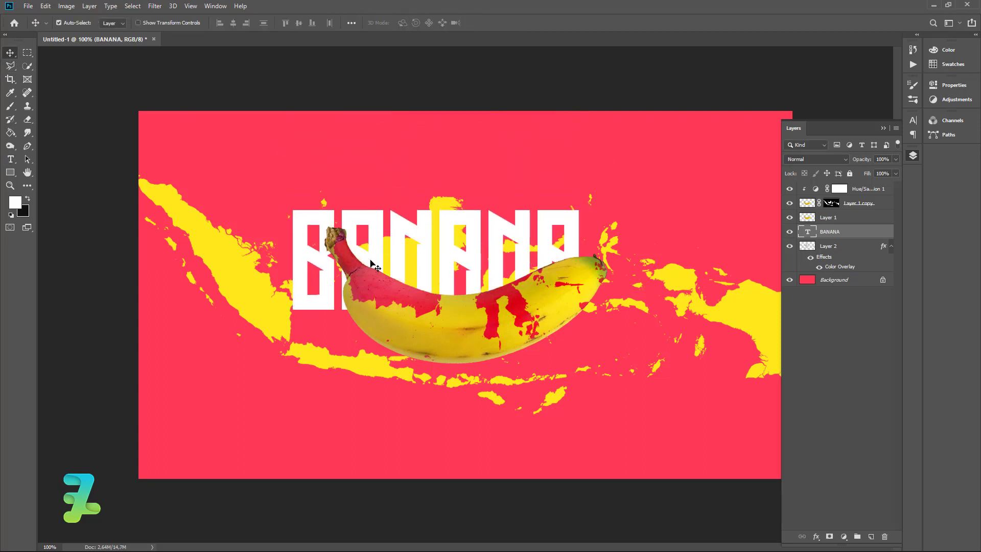
key("ctrl+t")
left_click_drag(436, 186, 437, 132)
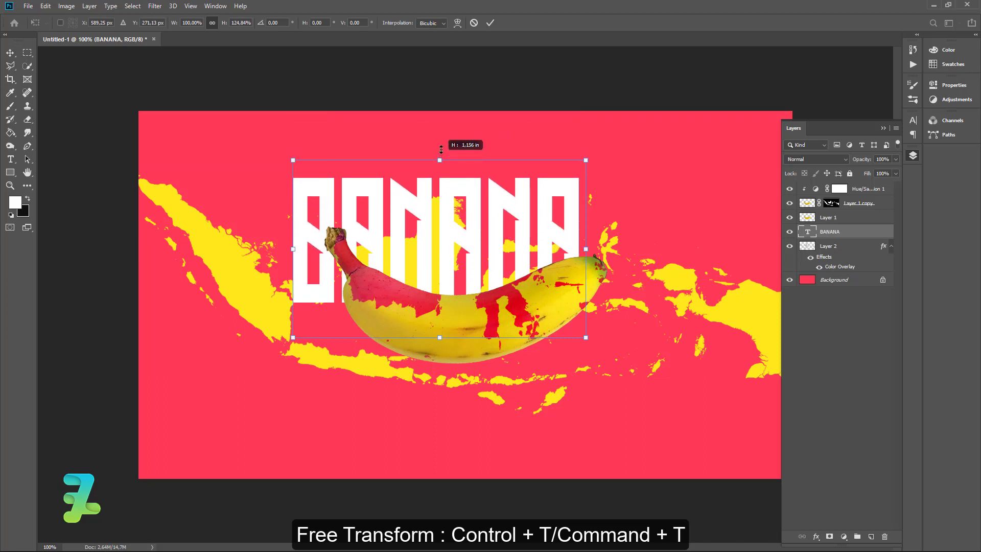
key("Return")
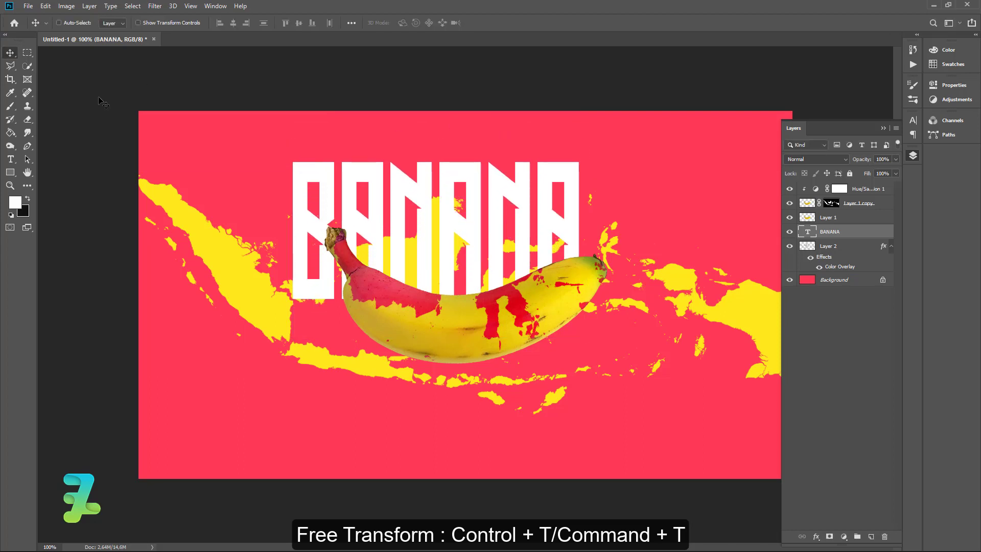
key("ctrl+a")
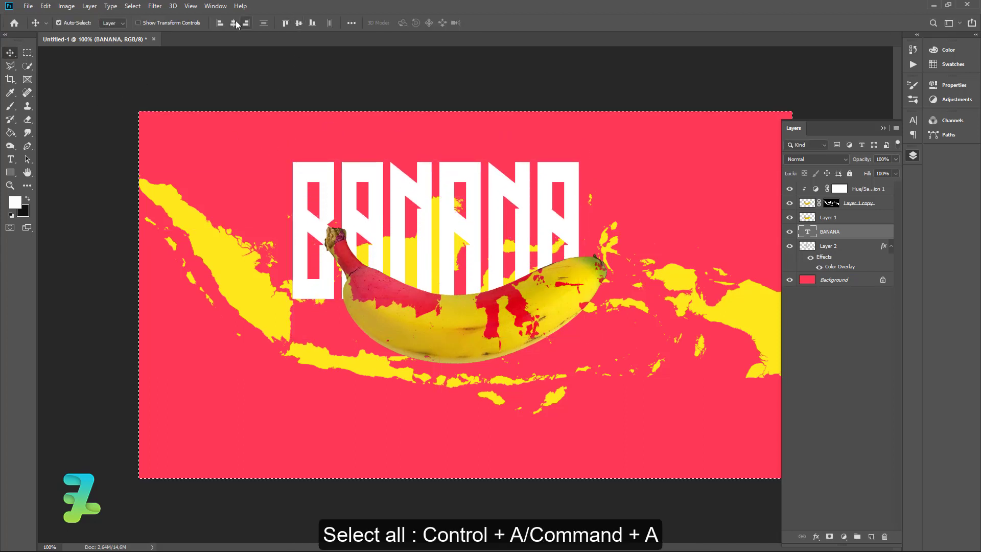
left_click(299, 23)
key("ctrl")
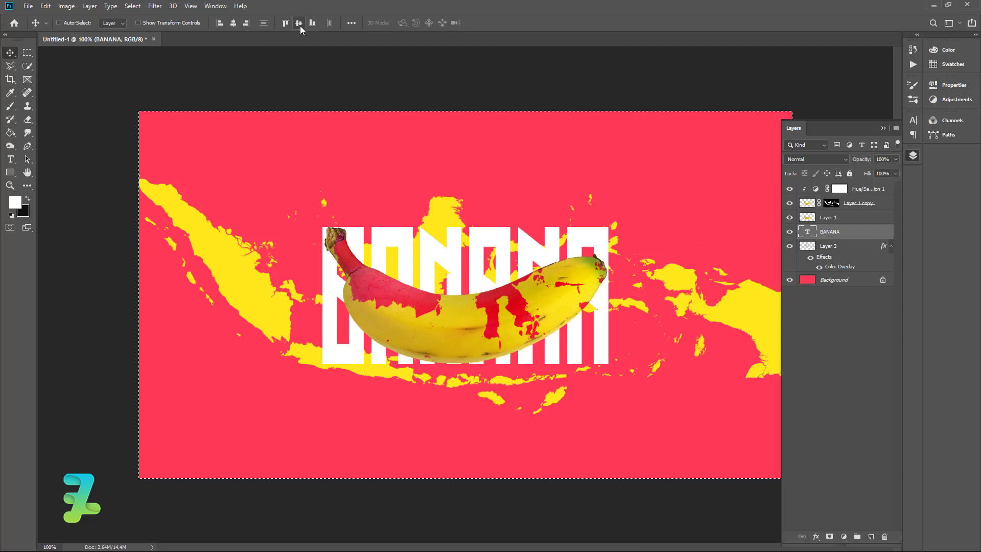
key("ctrl+d")
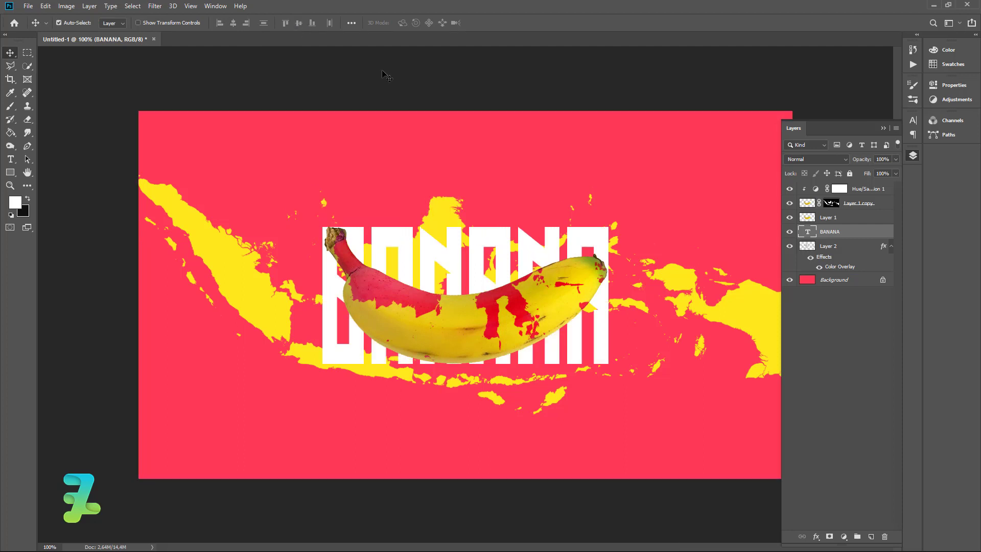
Enlarge the BANANA text and centre it horizontally and vertically on the canvas.
key("ctrl+t")
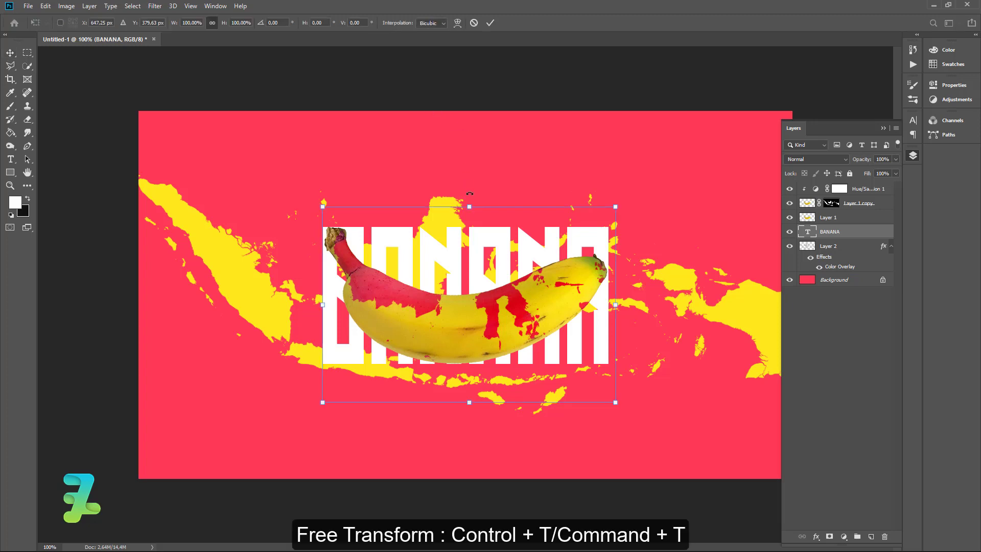
left_click_drag(616, 204, 659, 188)
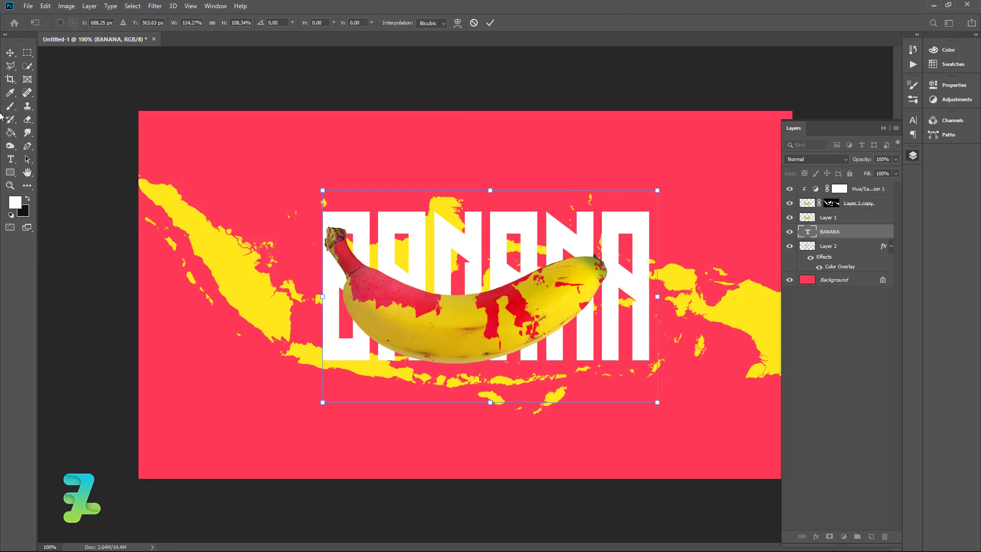
key("Return")
key("ctrl+a")
left_click(233, 23)
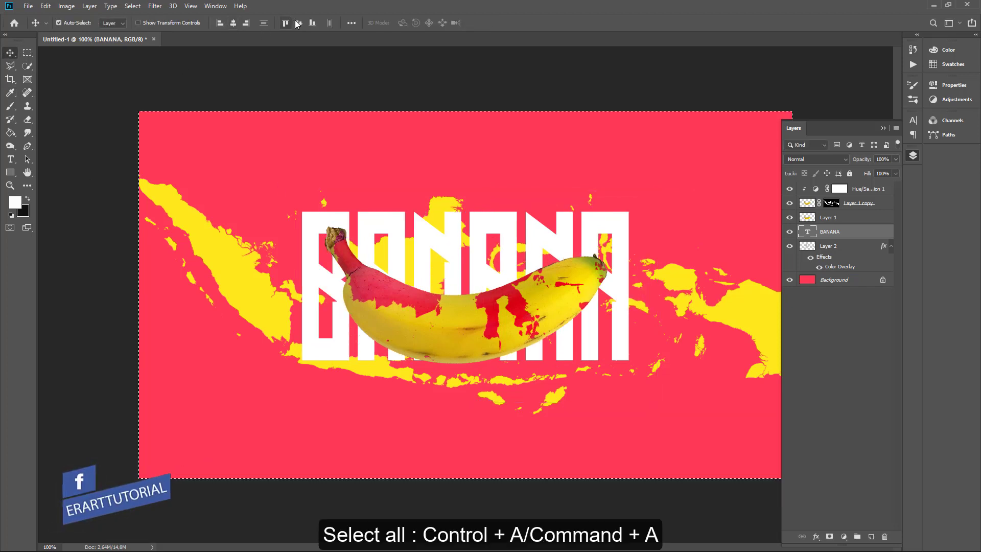
left_click(299, 23)
key("ctrl+d")
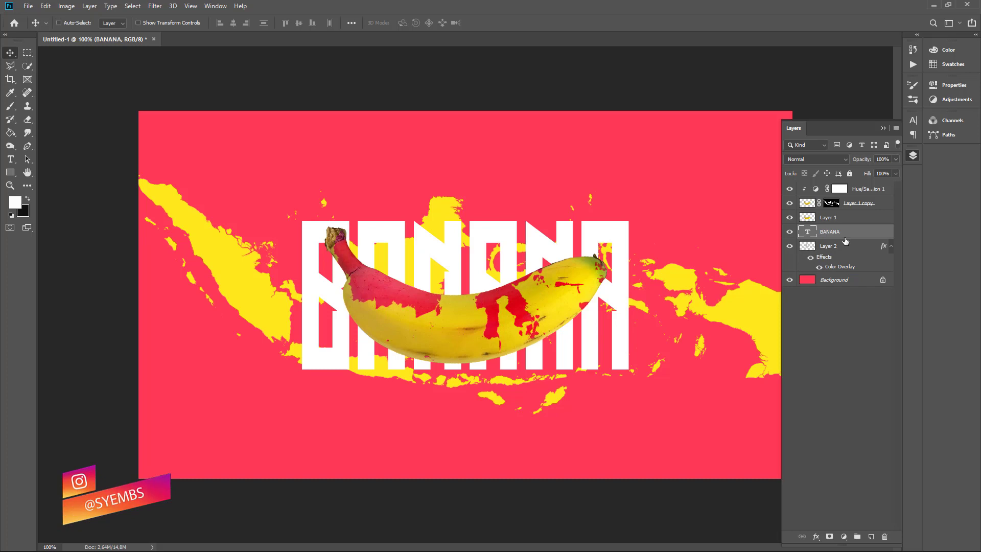
Duplicate BANANA, mask the copy with the map's shape, and open its Layer Style.
key("ctrl+j")
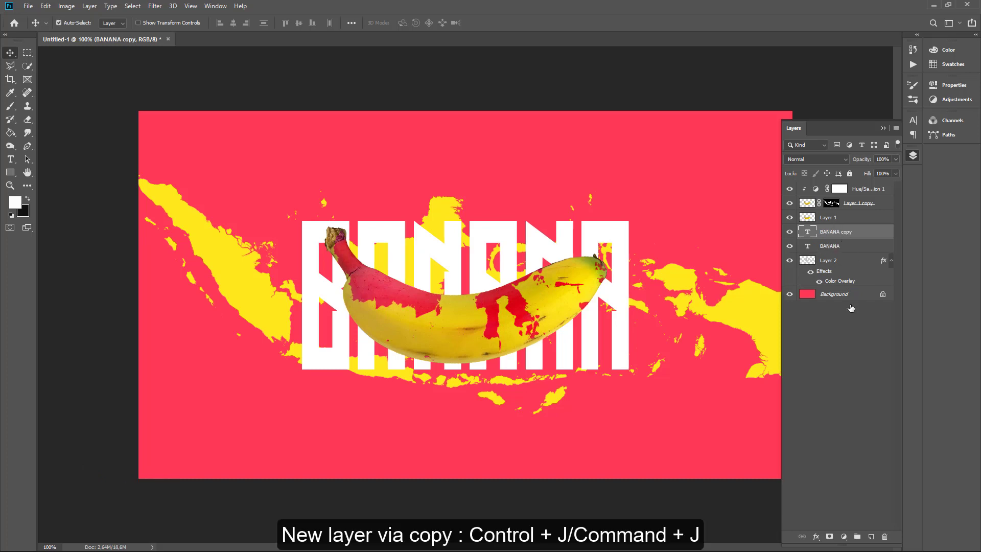
left_click(830, 205, "ctrl")
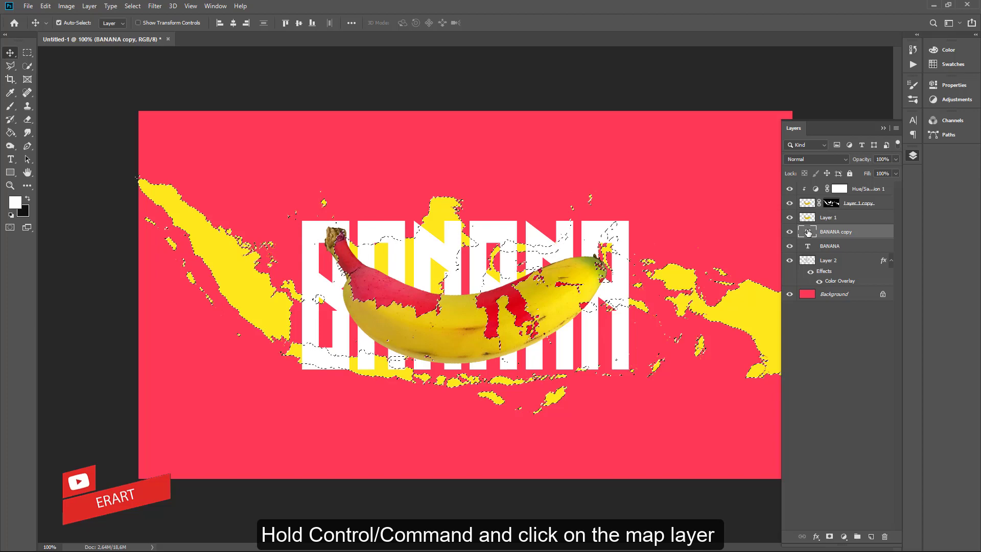
left_click(828, 537)
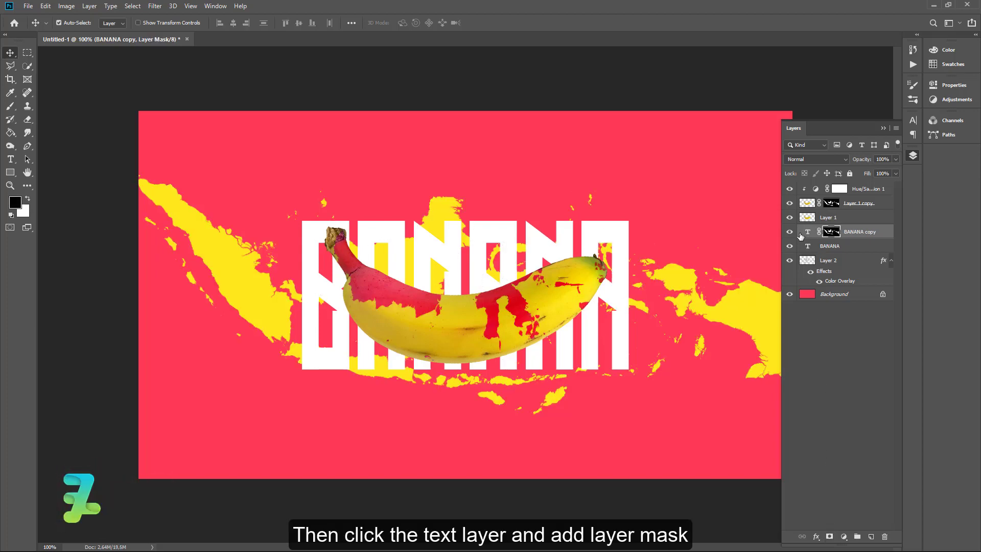
double_click(883, 233)
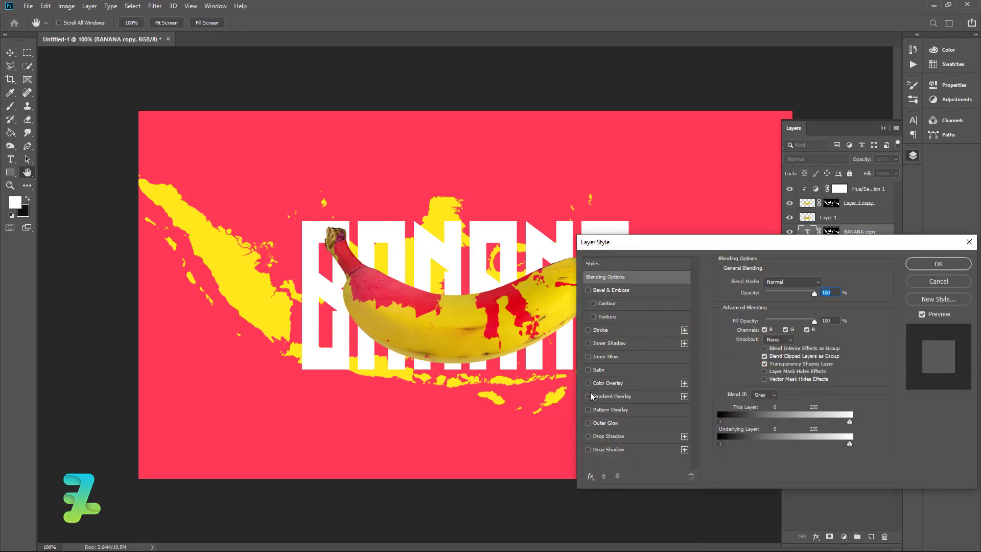
Add a Gradient Overlay to BANANA copy using the Steel 100 preset.
left_click(589, 397)
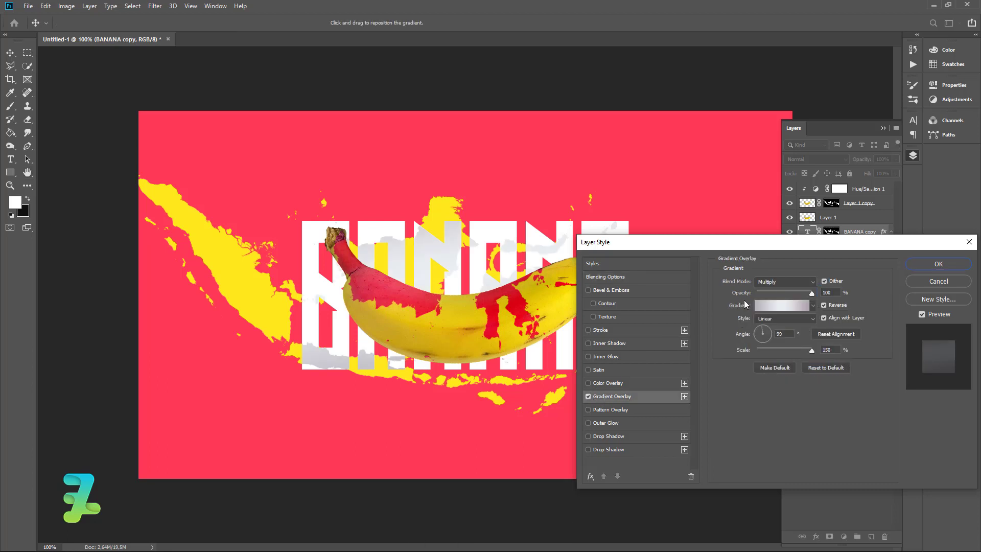
left_click(779, 305)
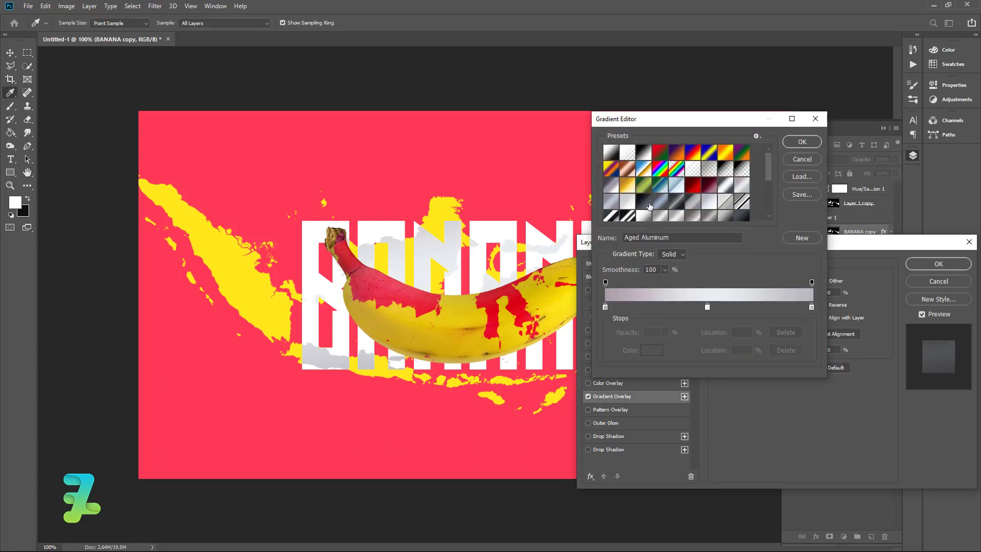
left_click(650, 205)
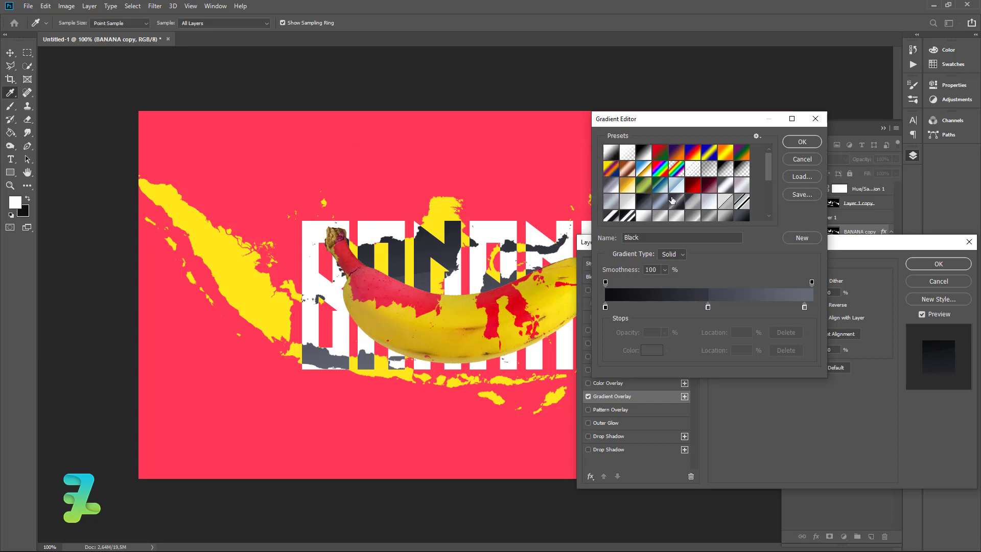
left_click(677, 202)
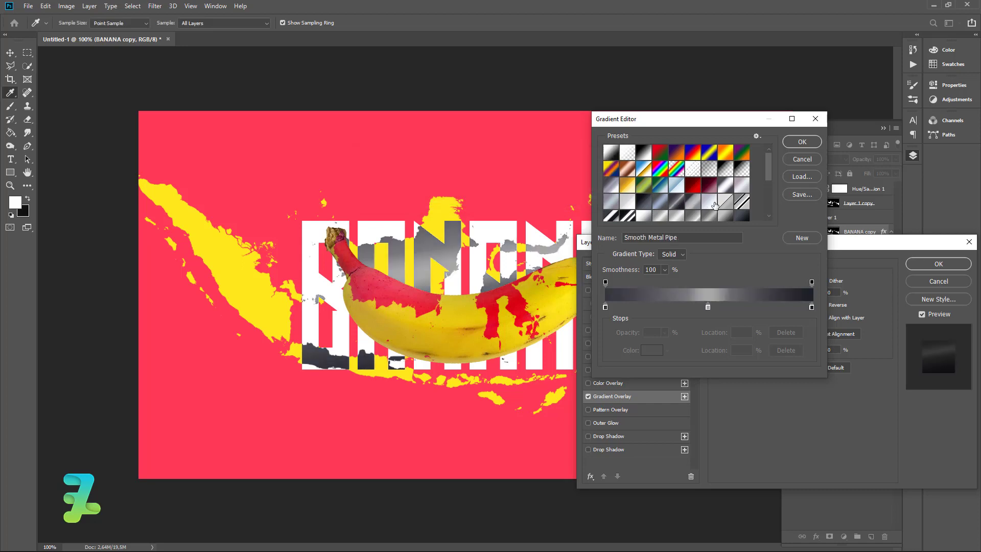
scroll(715, 207, "down", 1)
left_click(737, 206)
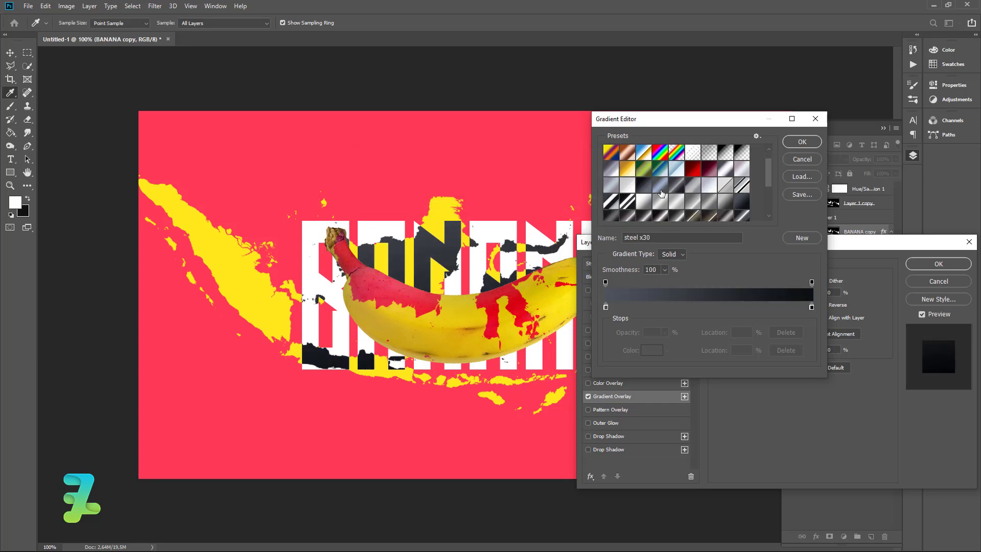
scroll(662, 194, "down", 1)
left_click(608, 200)
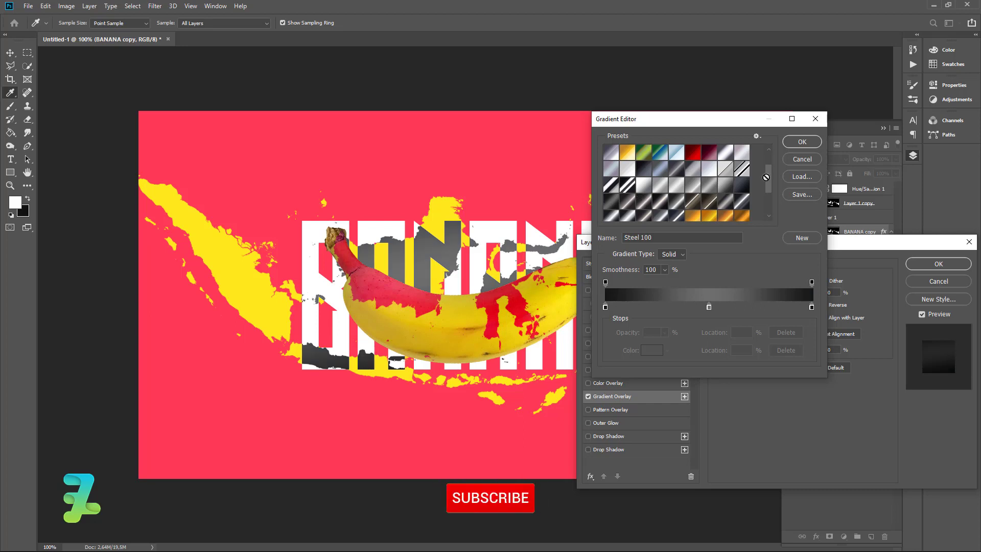
left_click(802, 141)
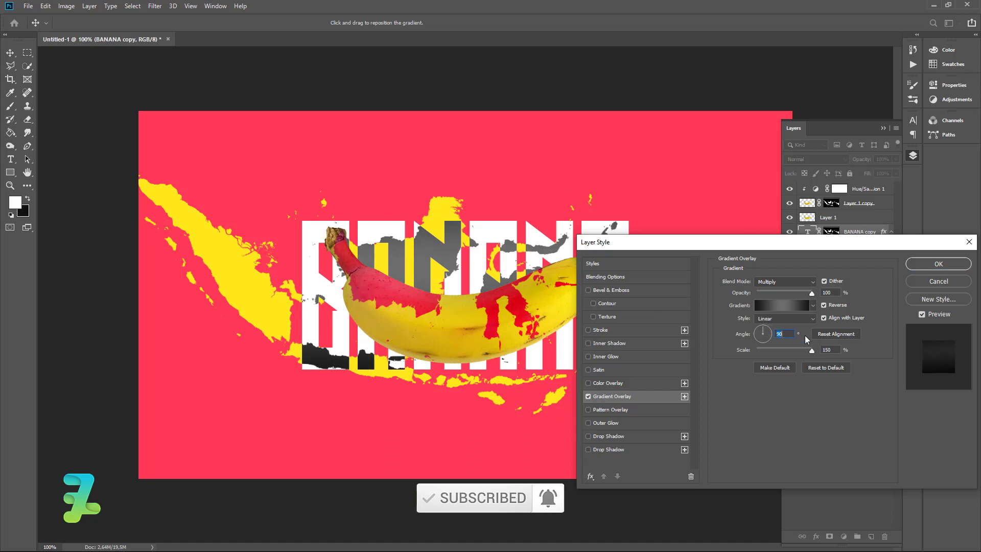
Set the gradient scale to 57%, adjust its position, and apply the style.
mouse_move(812, 350)
left_mouse_down()
mouse_move(756, 350)
mouse_move(773, 352)
left_mouse_up()
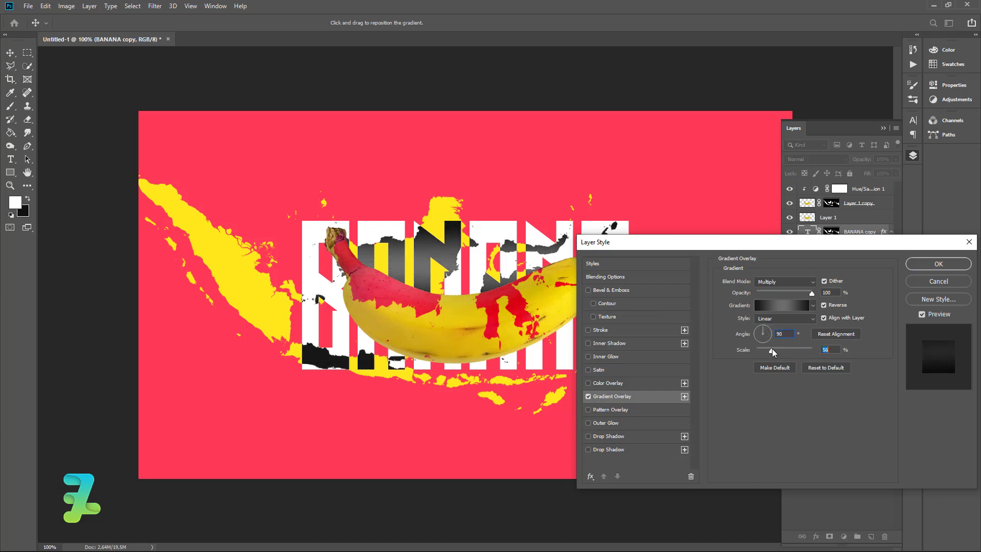
left_click_drag(435, 279, 432, 293)
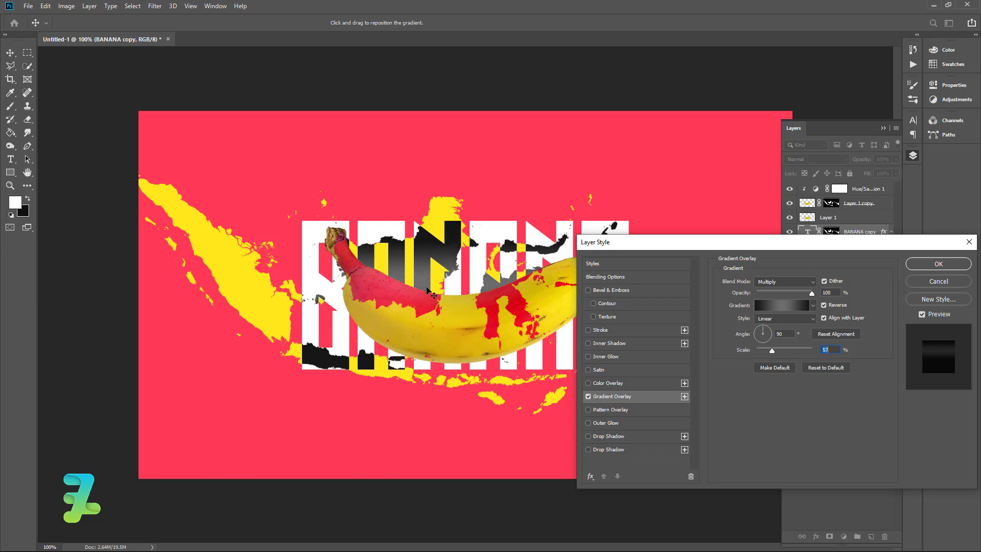
left_click_drag(713, 243, 563, 194)
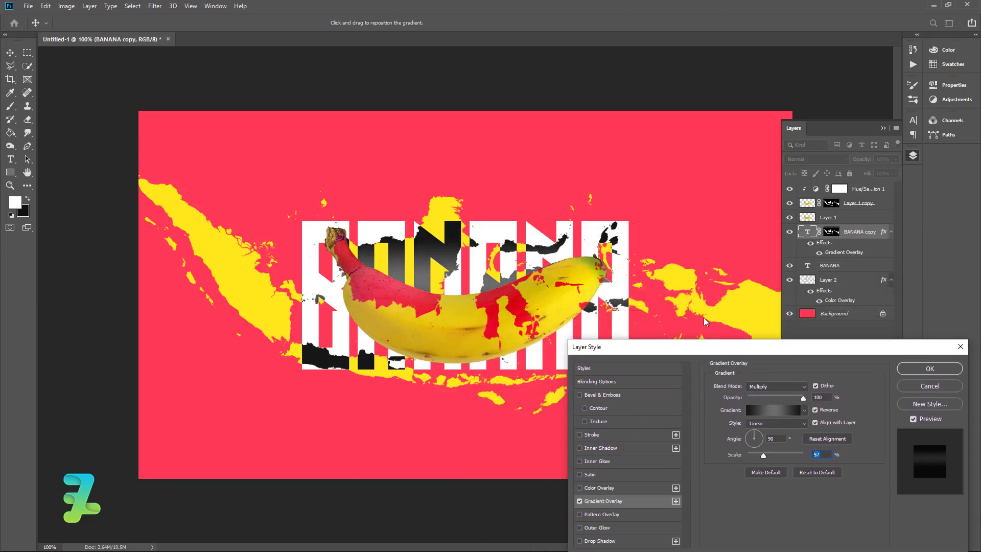
left_click(792, 219)
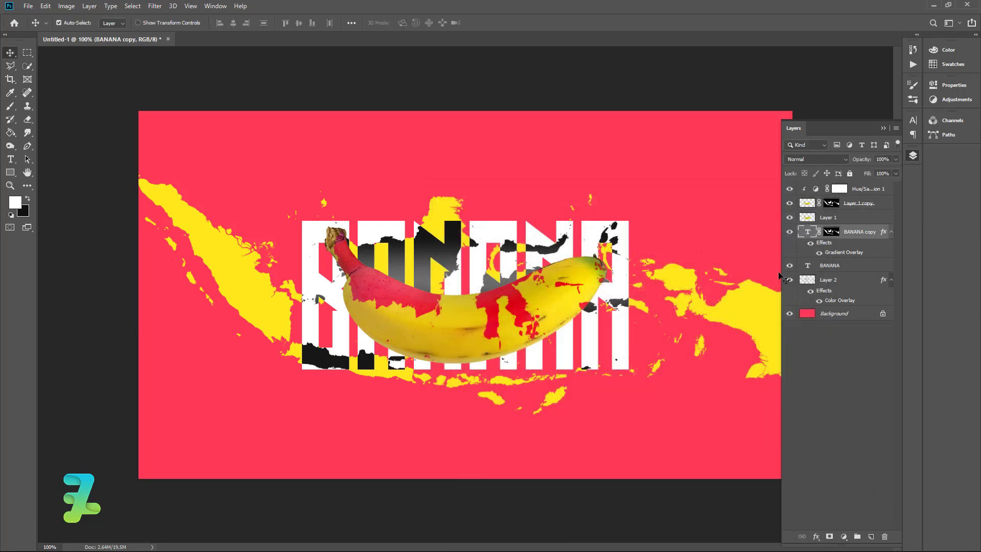
Apply a Silver 25sx gradient overlay at 130% scale to the BANANA text layer.
left_click(858, 265)
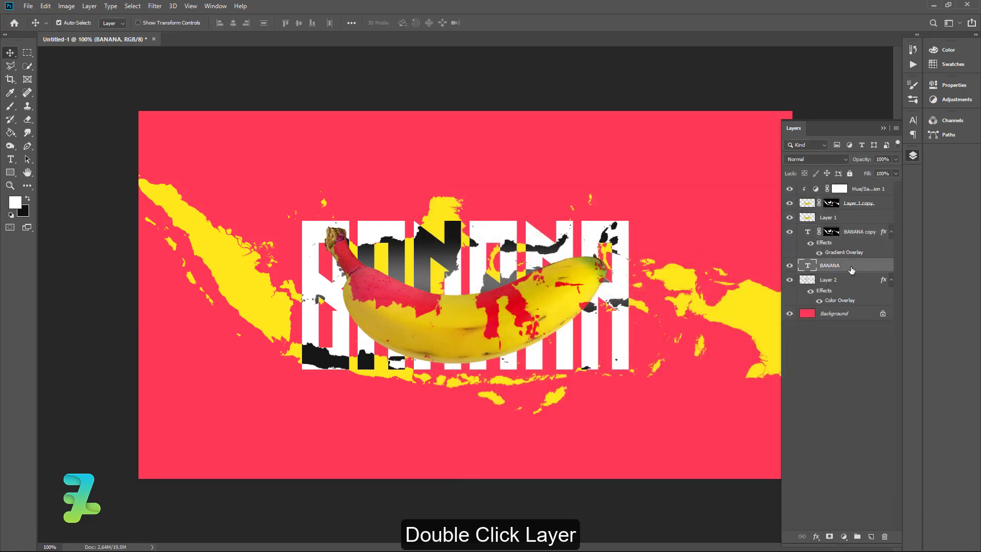
double_click(851, 269)
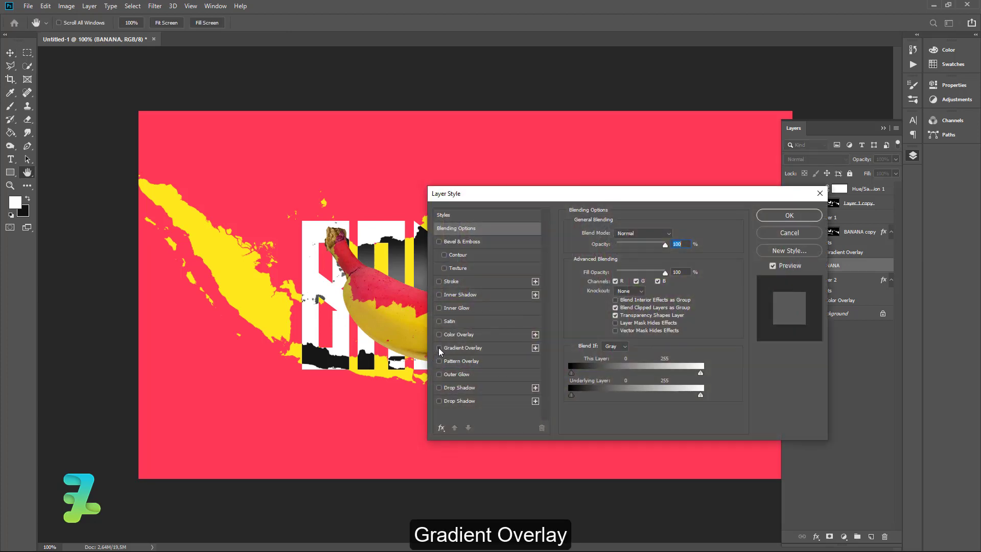
left_click(439, 348)
left_click(624, 259)
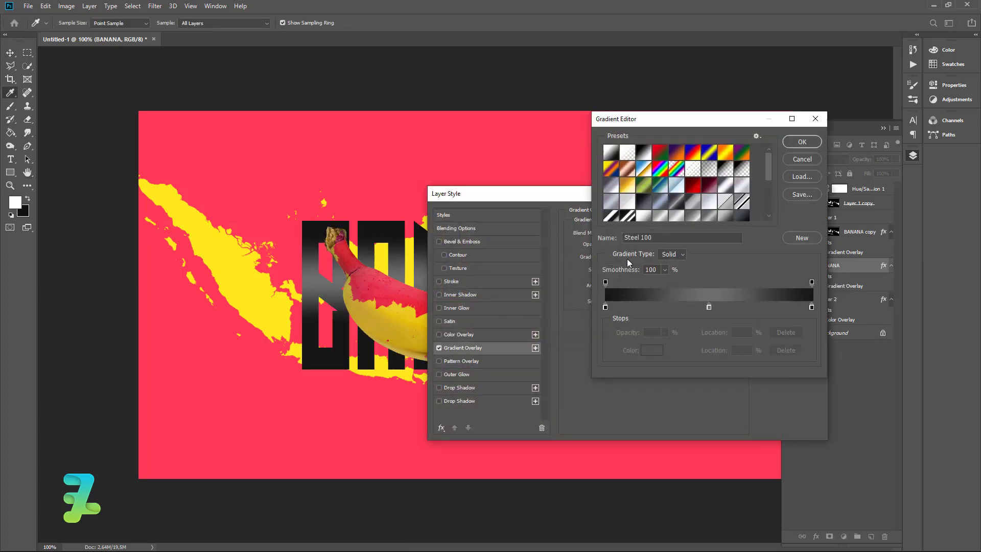
scroll(662, 202, "down", 1)
scroll(661, 203, "down", 1)
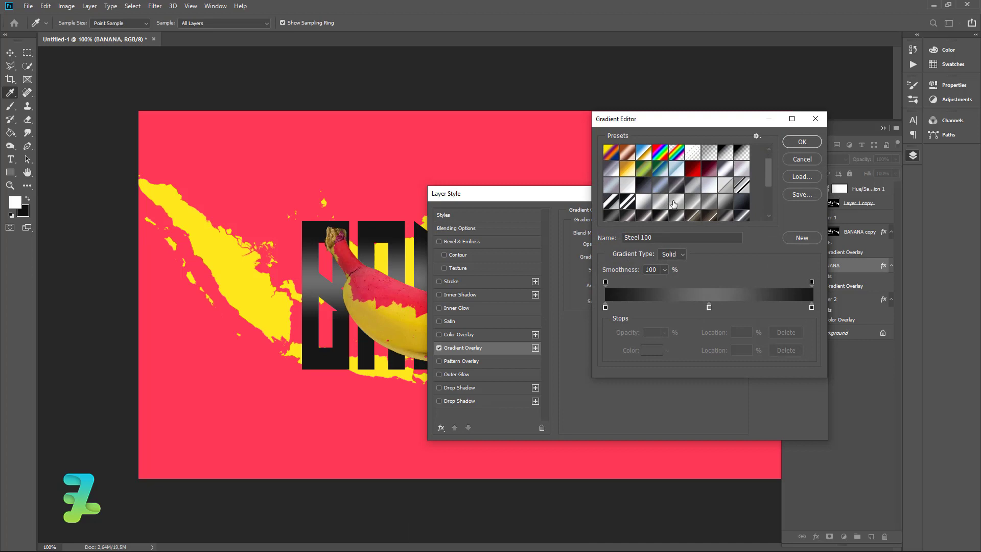
left_click(673, 203)
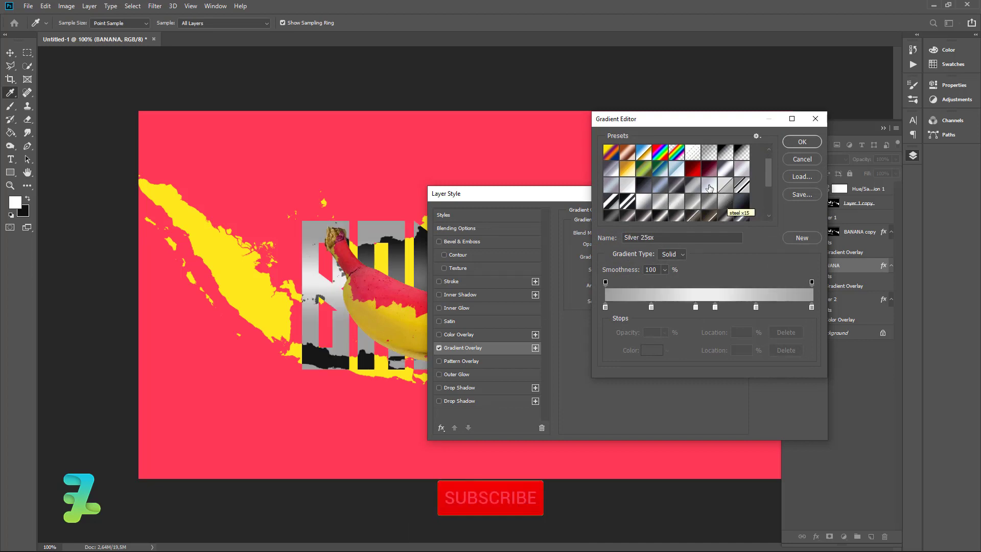
left_click(793, 143)
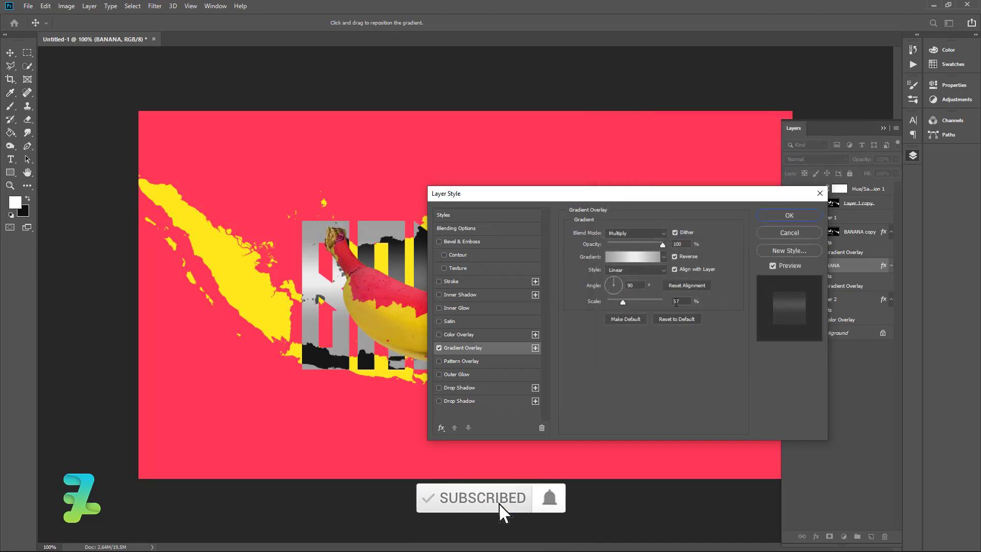
left_click_drag(636, 302, 654, 303)
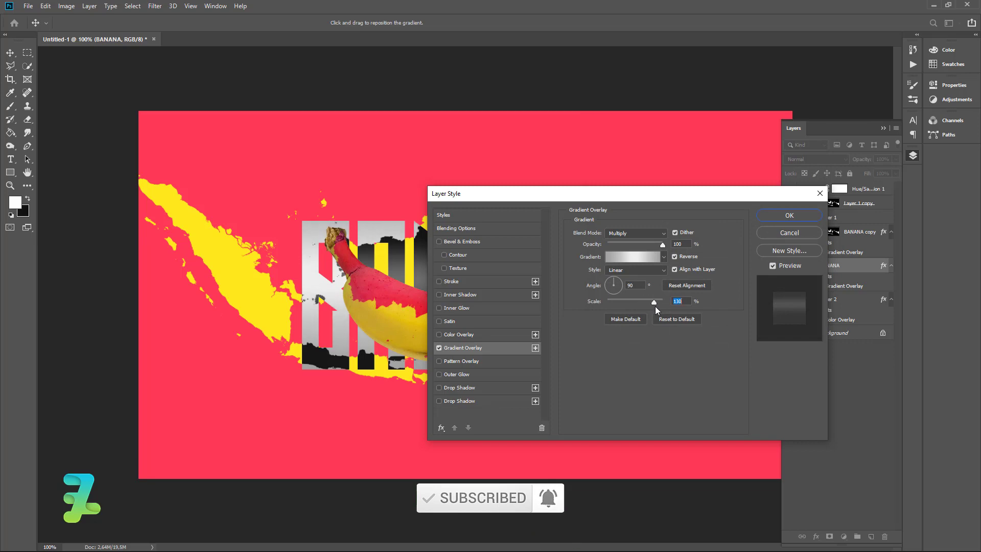
left_click(789, 216)
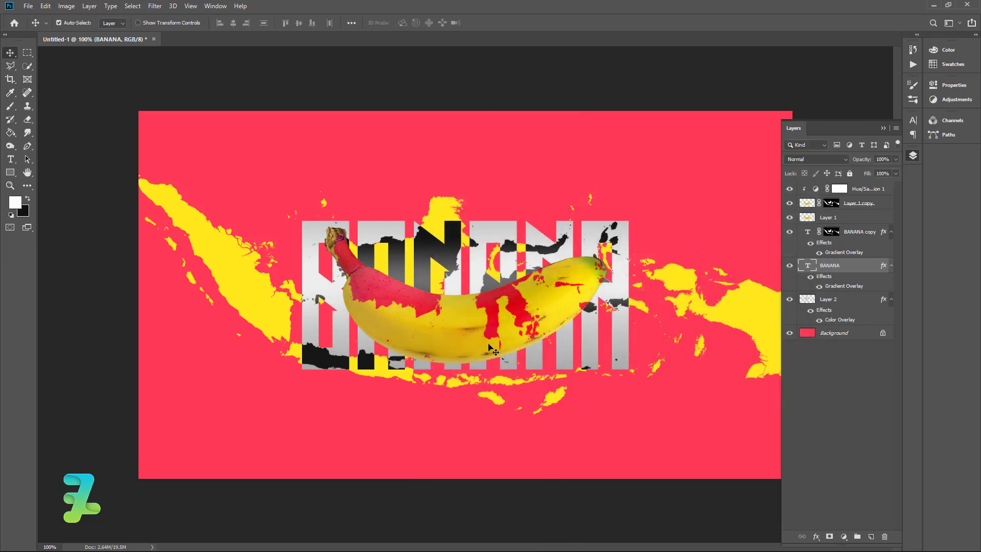
Collapse the Layers panel to reveal the finished banana poster.
left_click(883, 128)
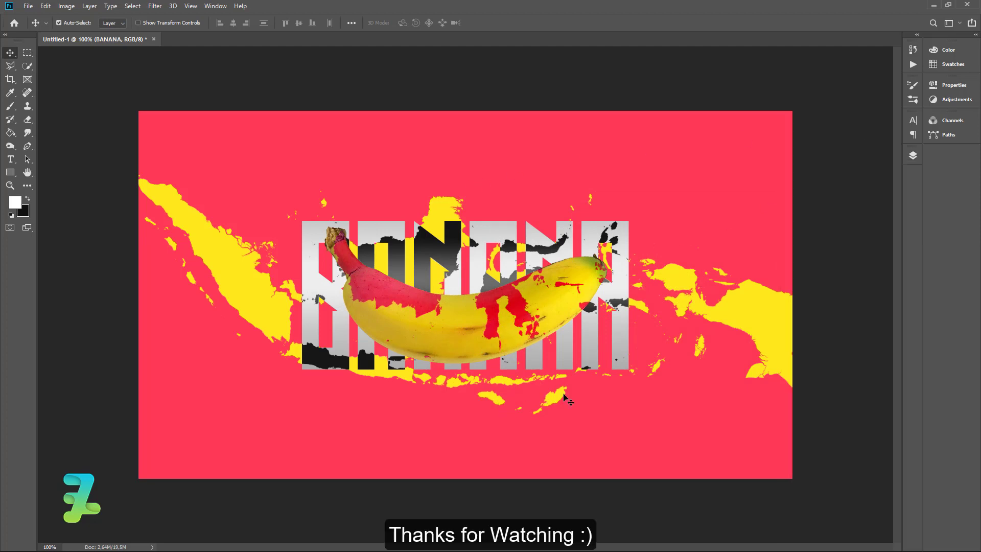